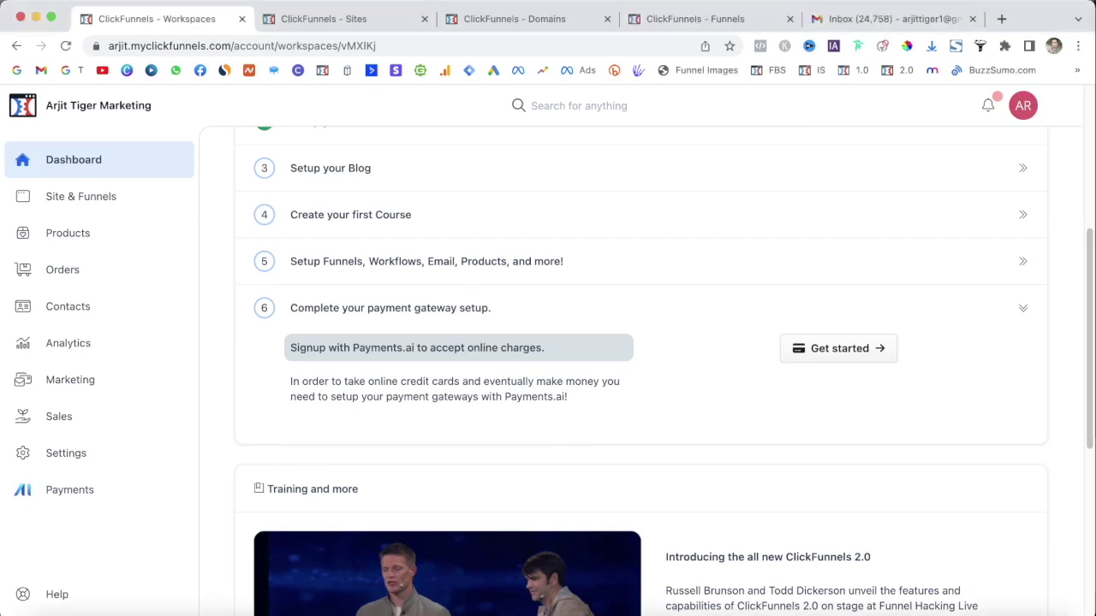
- Open the workspace's Domains list and search for arjittiger.com among the domains for sale at Google Domains
{"action": "left_click", "coordinate": [110, 198]}
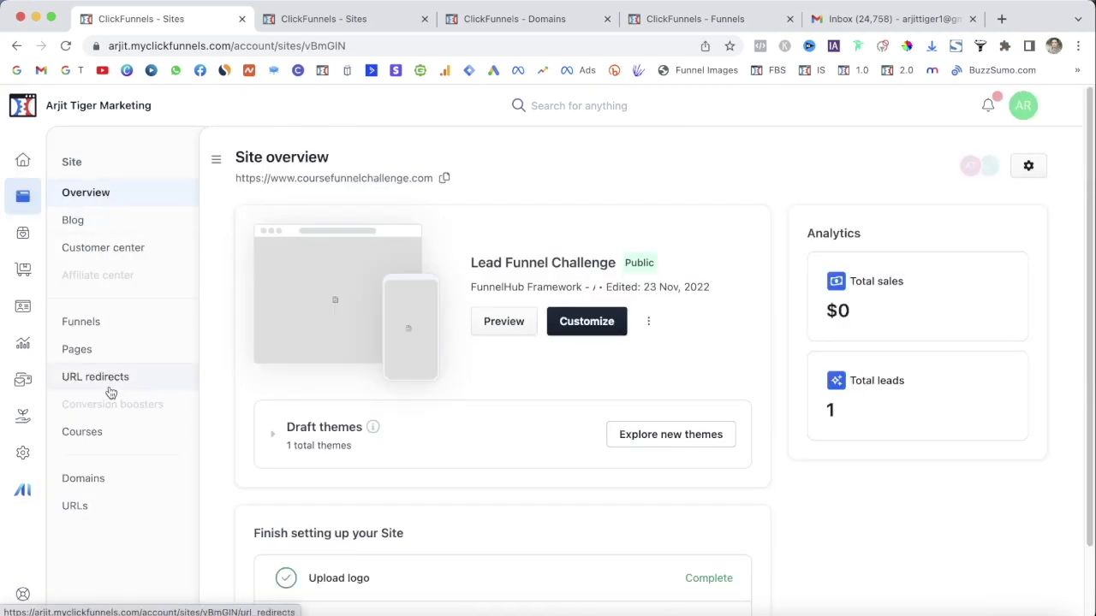
{"action": "left_click", "coordinate": [86, 480]}
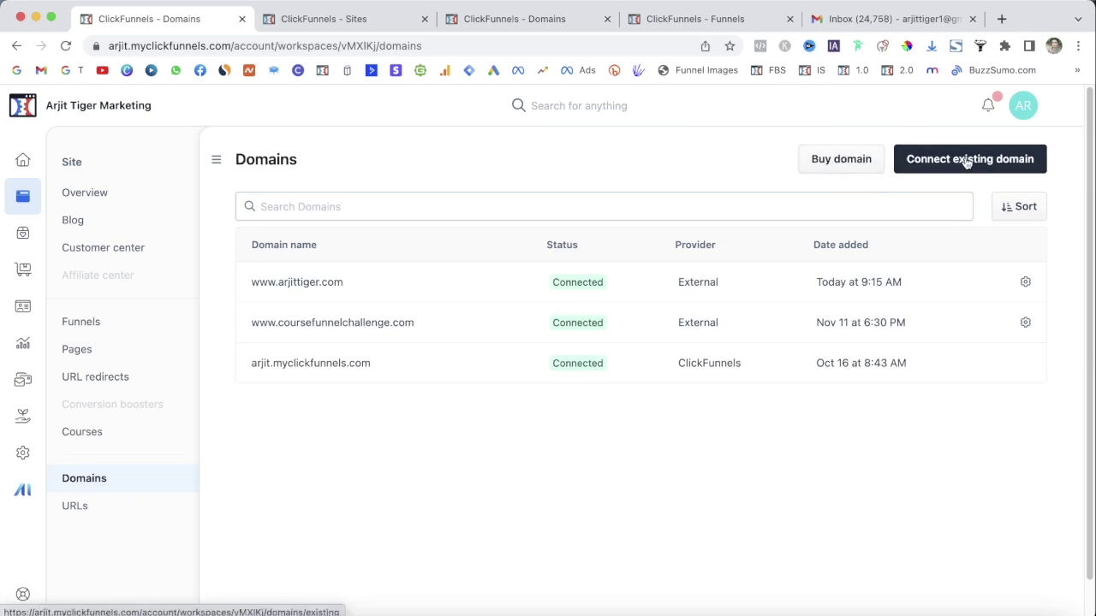
{"action": "right_click", "coordinate": [823, 167]}
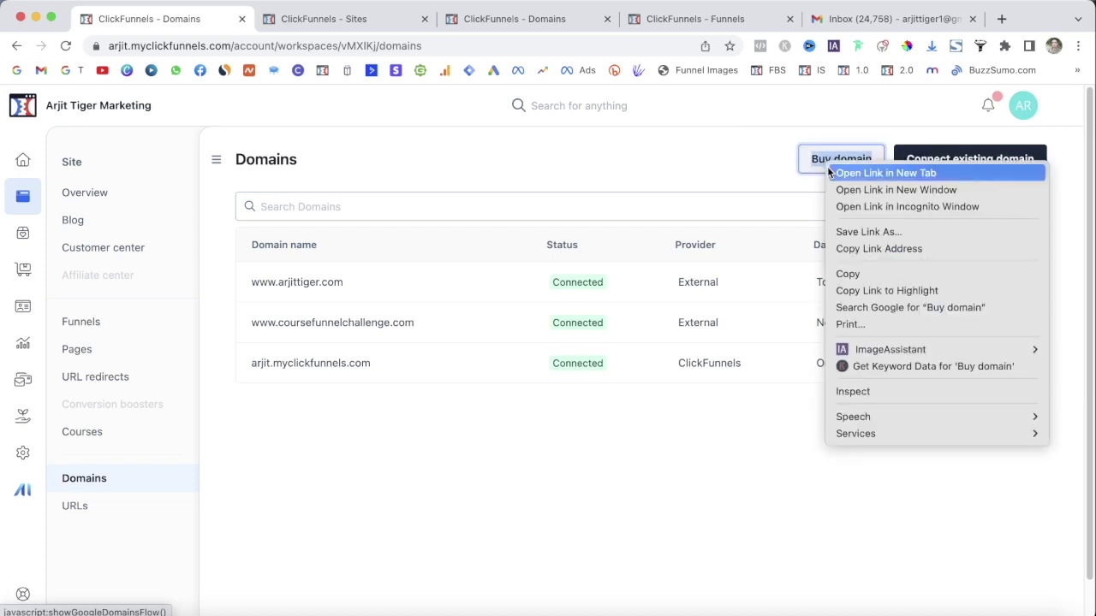
{"action": "left_click", "coordinate": [806, 162]}
{"action": "left_click", "coordinate": [391, 217]}
{"action": "type", "text": "arjittiger.com"}
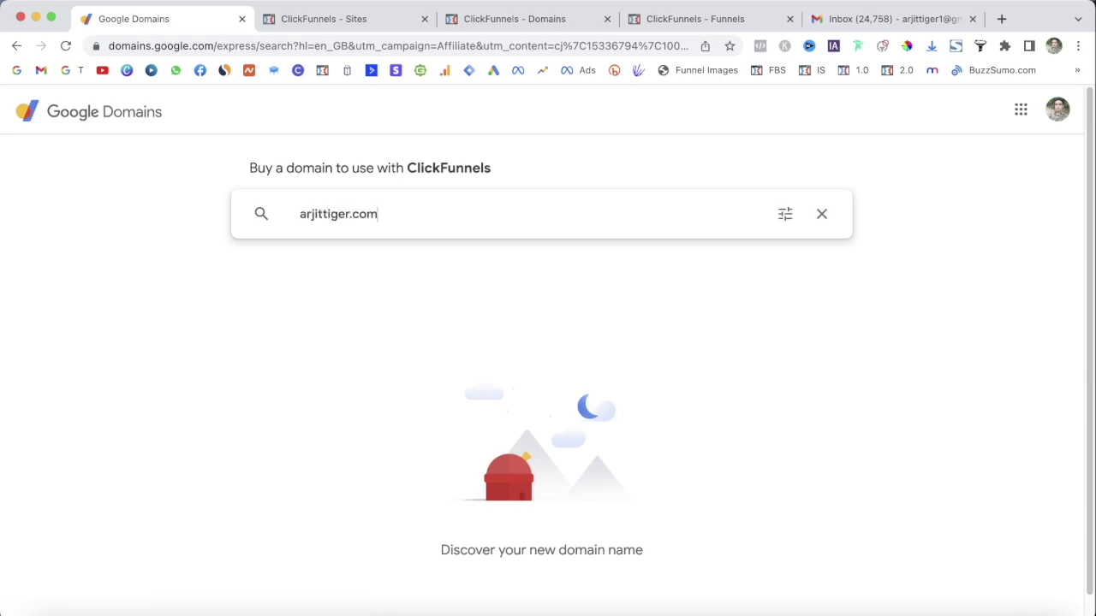
{"action": "key", "text": "Return"}
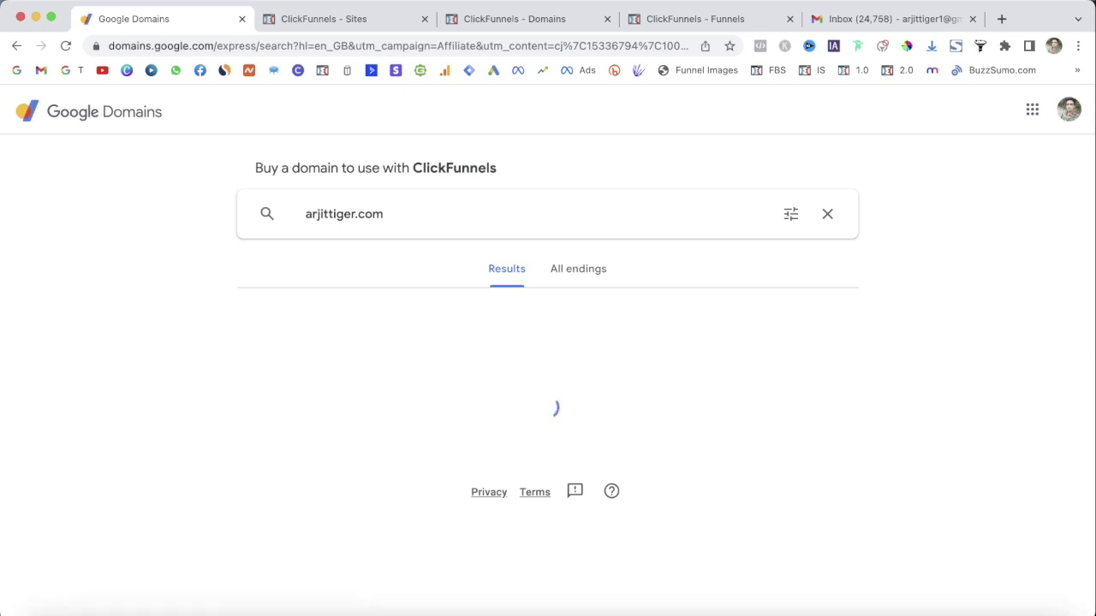
- Choose arjittiger.co.in for purchase, review its registration and Google Workspace options, and leave the checkout without buying
{"action": "left_click_drag", "start_coordinate": [1089, 225], "coordinate": [1089, 384]}
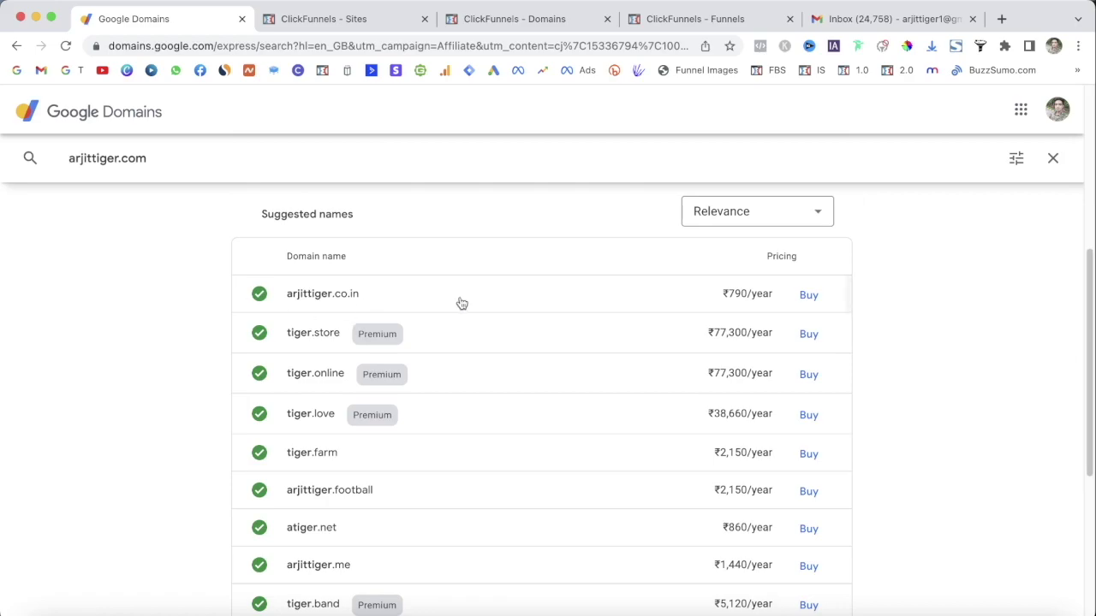
{"action": "left_click", "coordinate": [809, 296]}
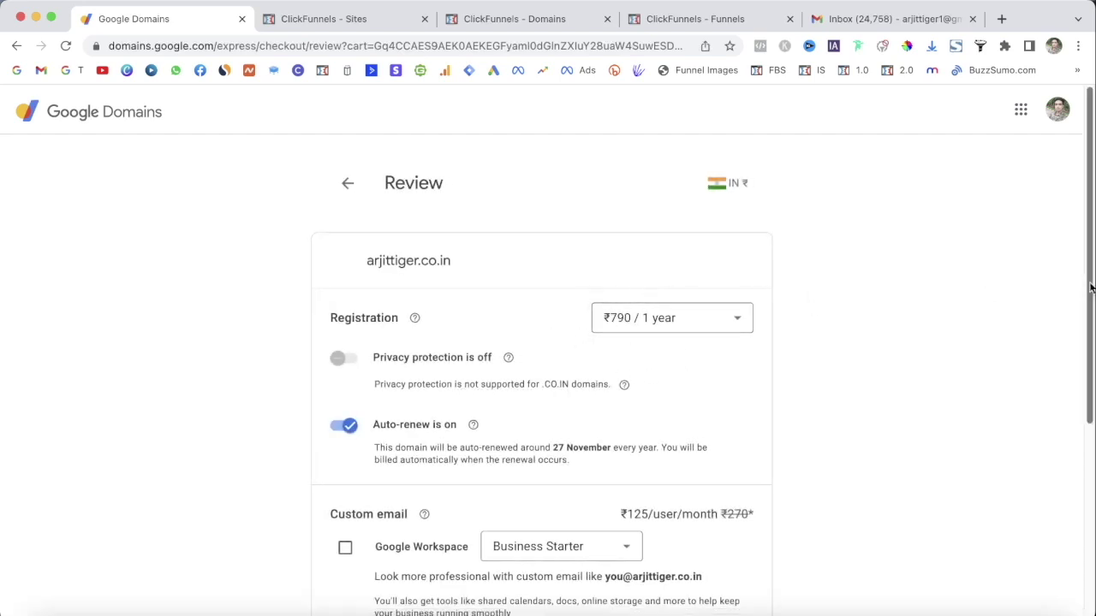
{"action": "scroll", "coordinate": [1091, 288], "scroll_direction": "down", "scroll_amount": 3}
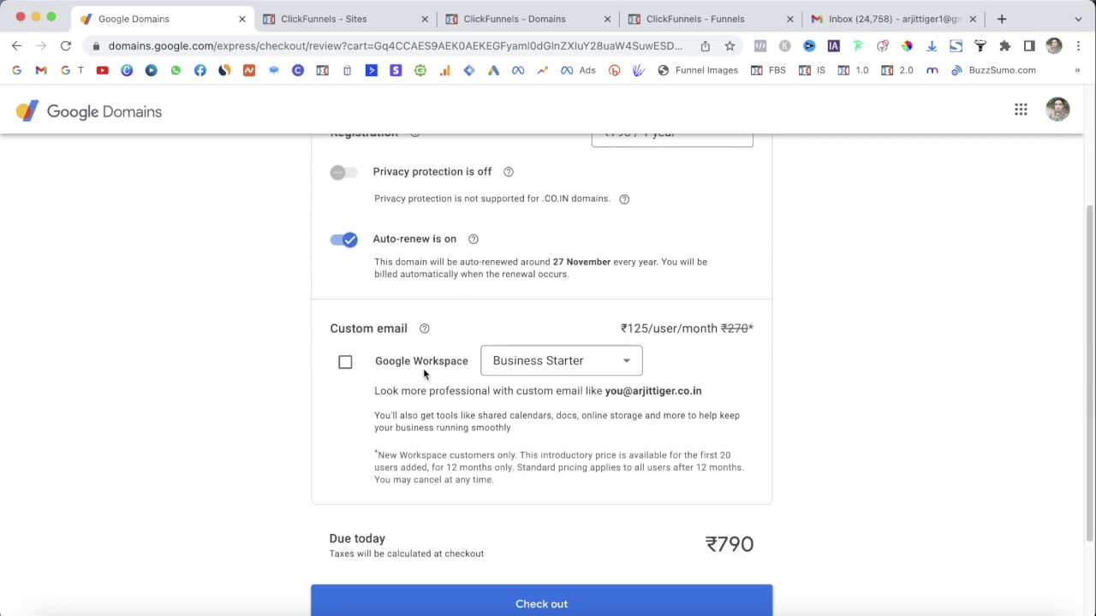
{"action": "left_click", "coordinate": [347, 364]}
{"action": "left_click", "coordinate": [348, 364]}
{"action": "left_click", "coordinate": [348, 364]}
{"action": "left_click", "coordinate": [348, 364]}
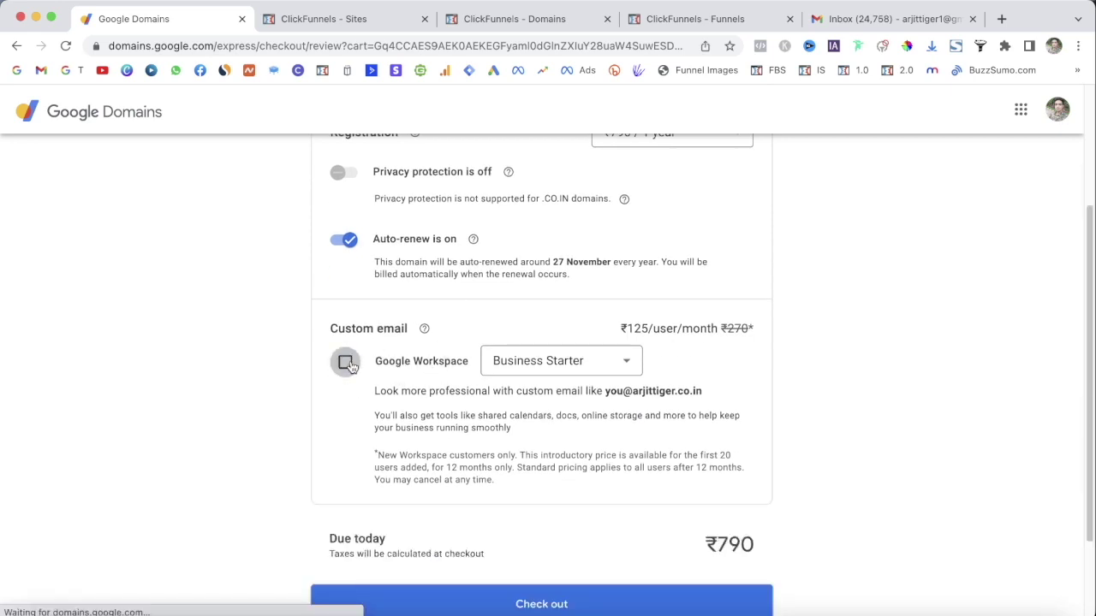
{"action": "scroll", "coordinate": [1091, 363], "scroll_direction": "down", "scroll_amount": 1}
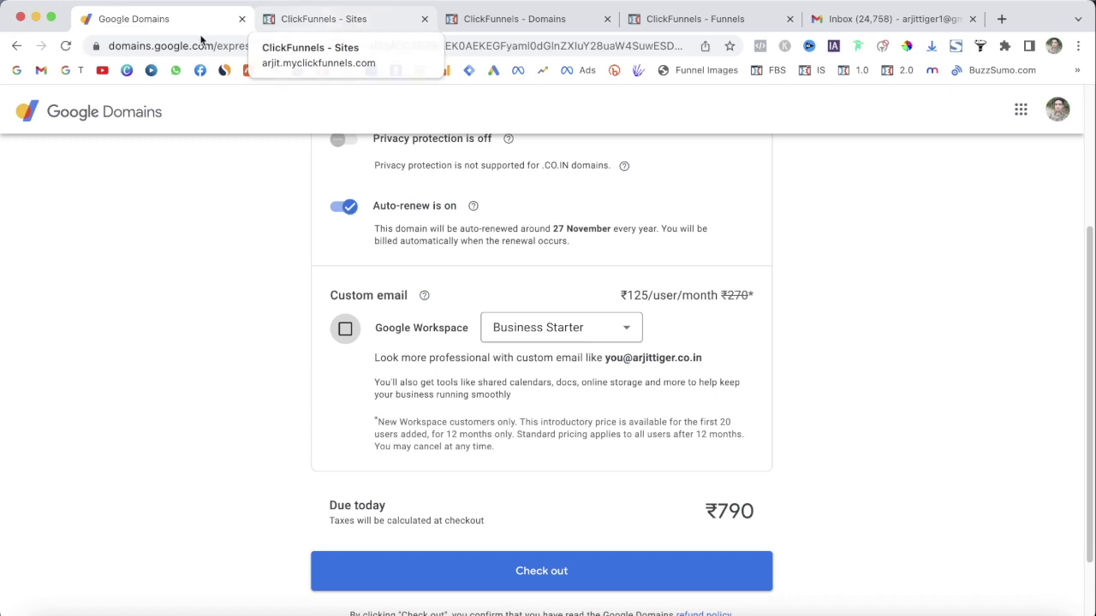
{"action": "left_click", "coordinate": [16, 45]}
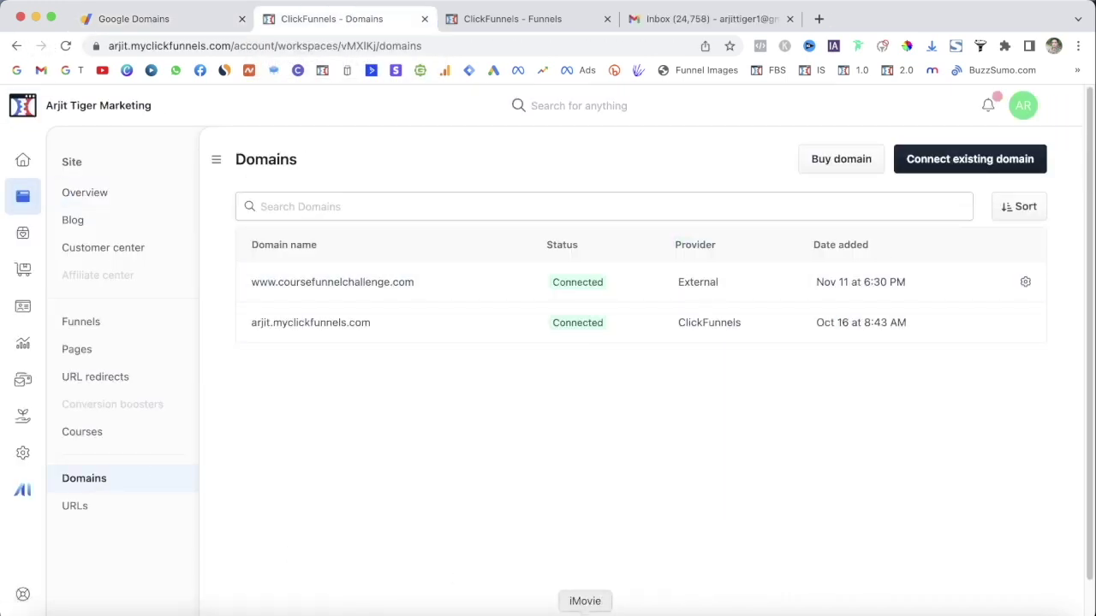
{"action": "left_click", "coordinate": [925, 164]}
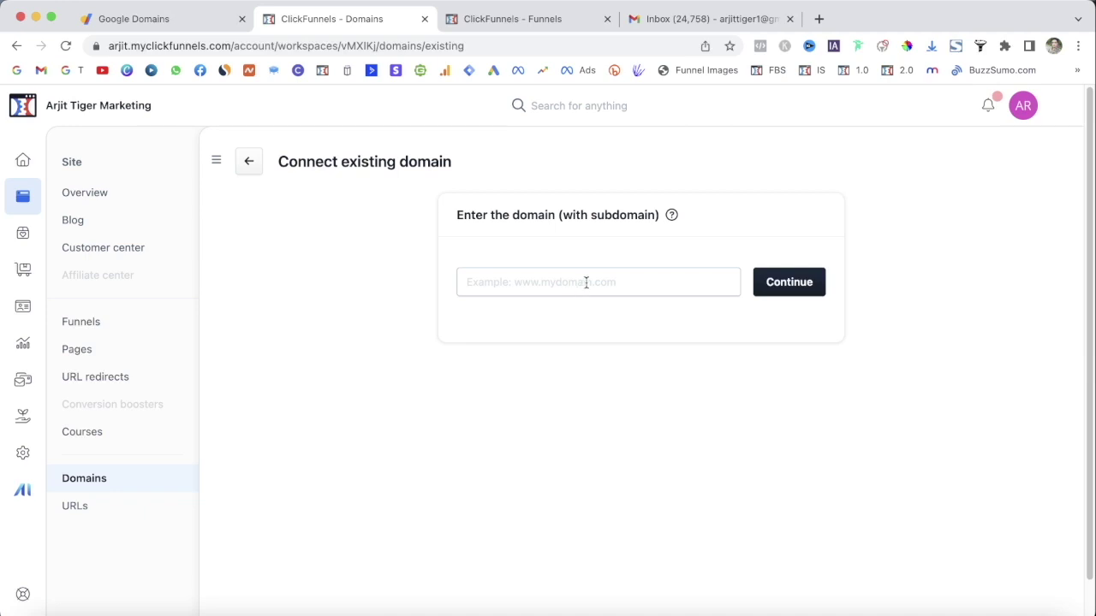
{"action": "left_click", "coordinate": [585, 282]}
{"action": "type", "text": "www.a"}
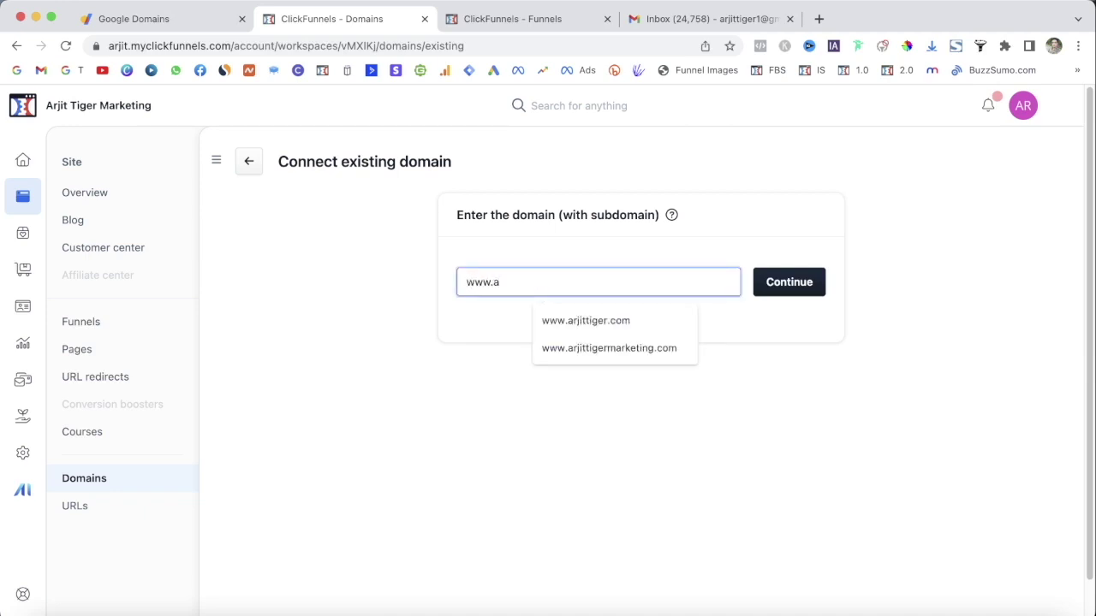
{"action": "left_click", "coordinate": [585, 320]}
{"action": "left_click", "coordinate": [773, 286]}
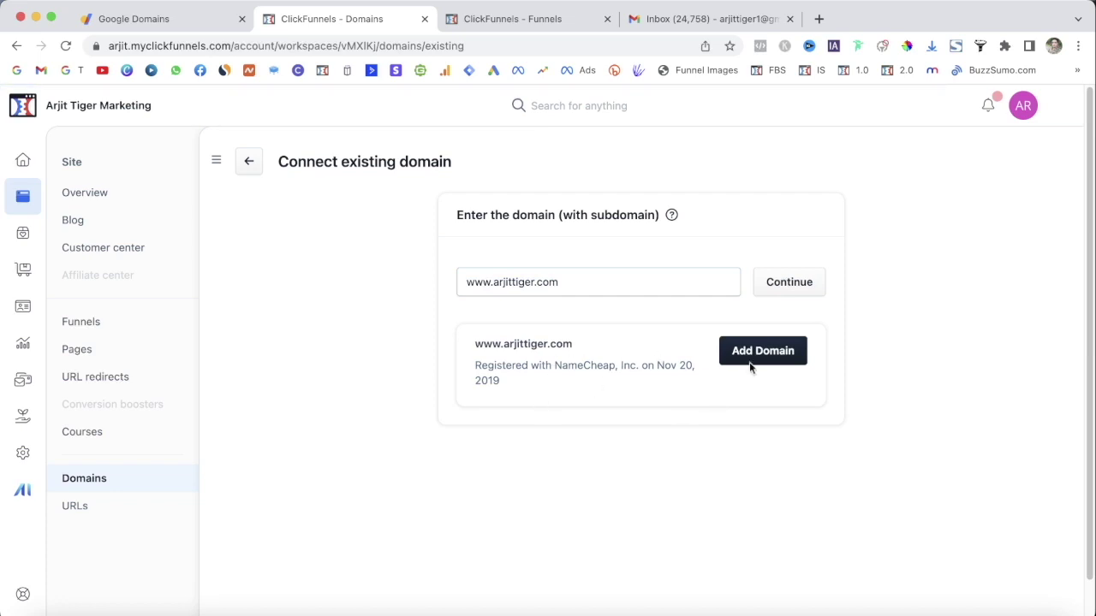
{"action": "left_click", "coordinate": [746, 353]}
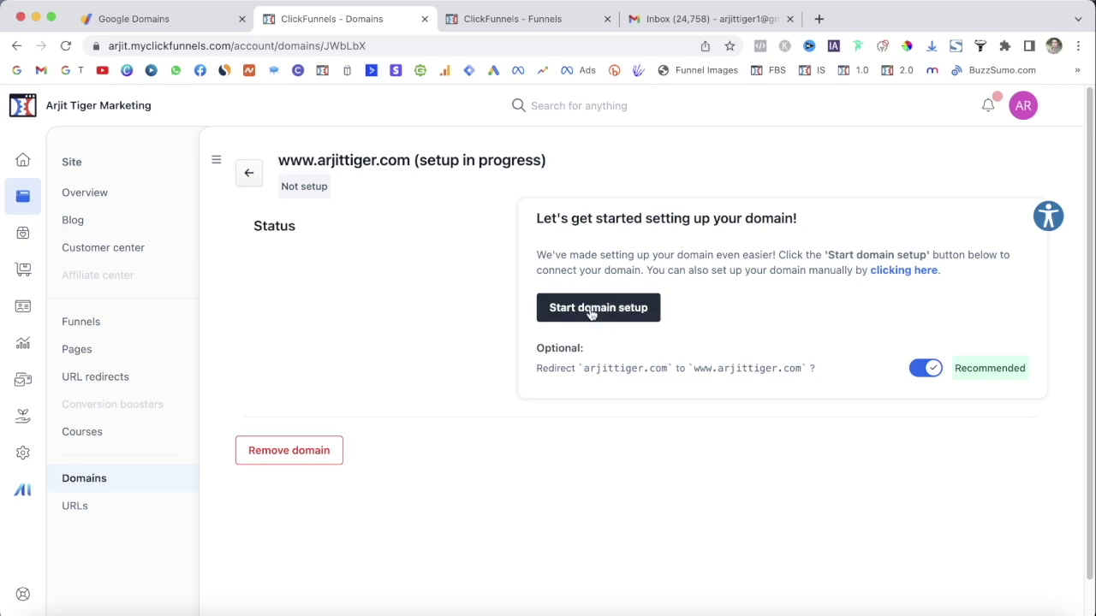
{"action": "left_click", "coordinate": [591, 313]}
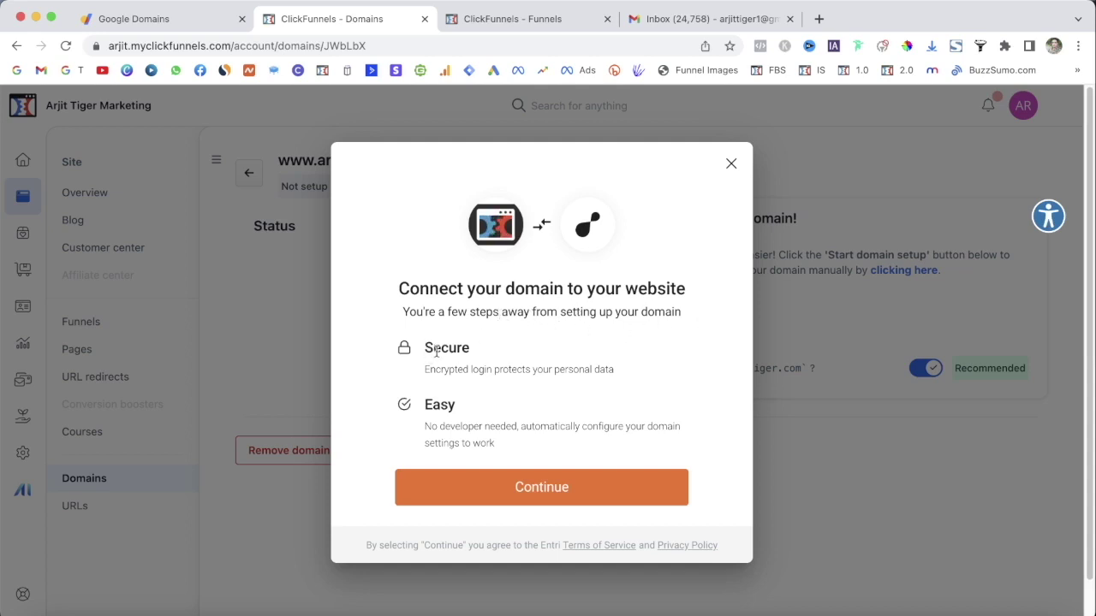
{"action": "left_click_drag", "start_coordinate": [427, 347], "coordinate": [476, 354]}
{"action": "left_click_drag", "start_coordinate": [426, 404], "coordinate": [456, 406]}
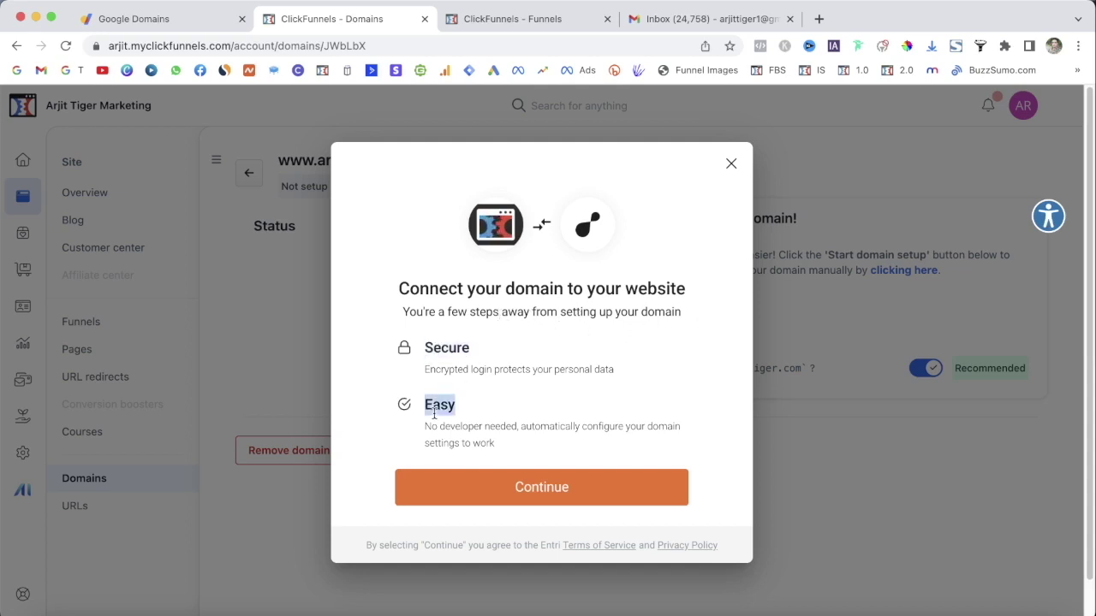
{"action": "left_click", "coordinate": [494, 489]}
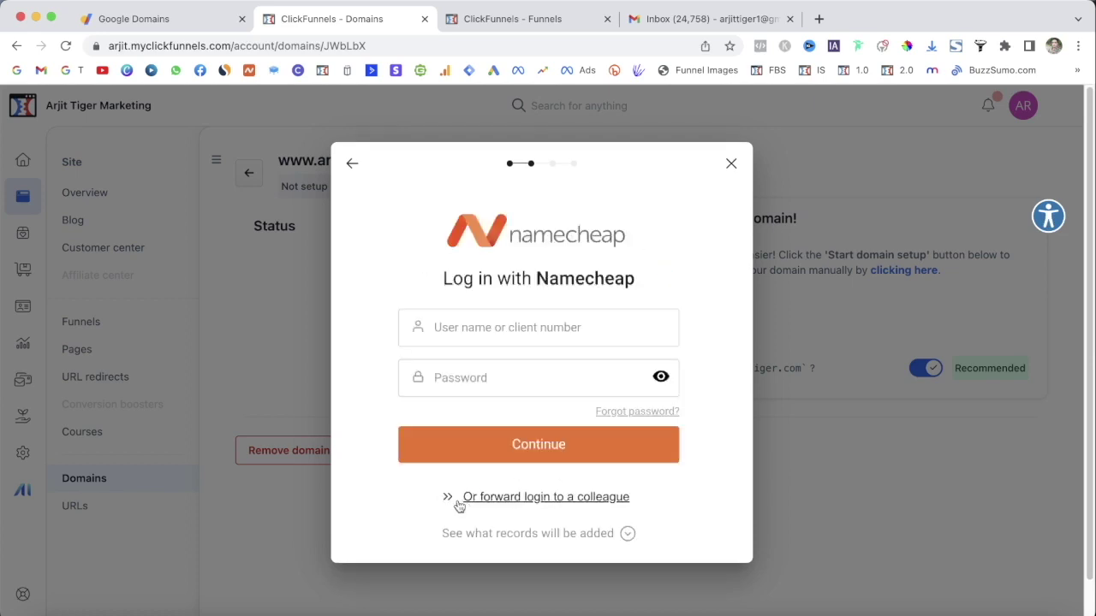
- Log in to Namecheap with the account username and password
{"action": "left_click", "coordinate": [517, 327]}
{"action": "type", "text": "ar"}
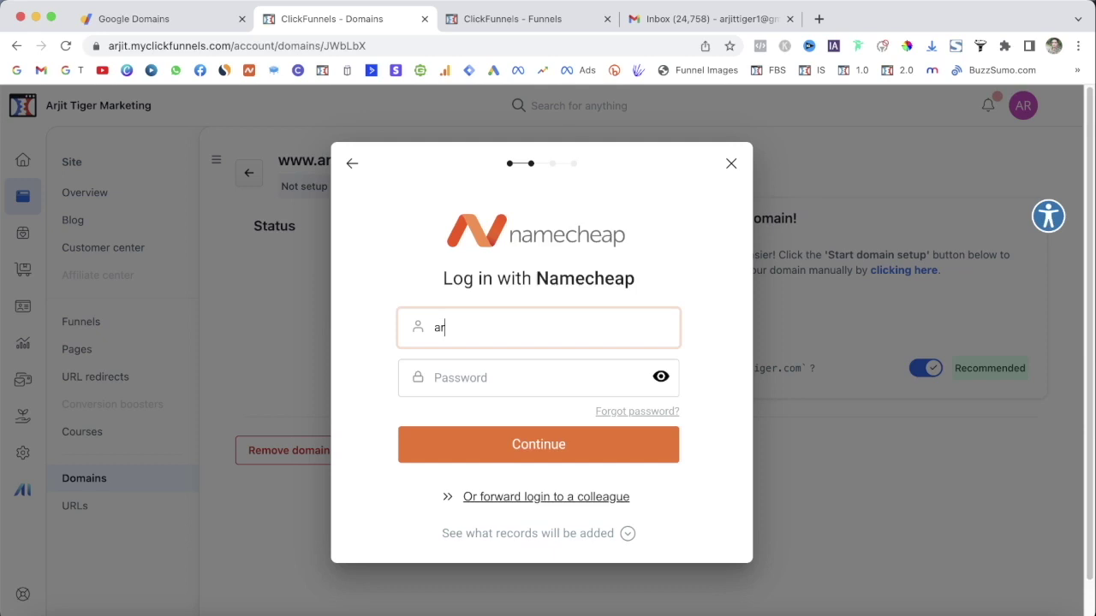
{"action": "type", "text": "jitiger"}
{"action": "left_click", "coordinate": [503, 376]}
{"action": "type", "text": "a"}
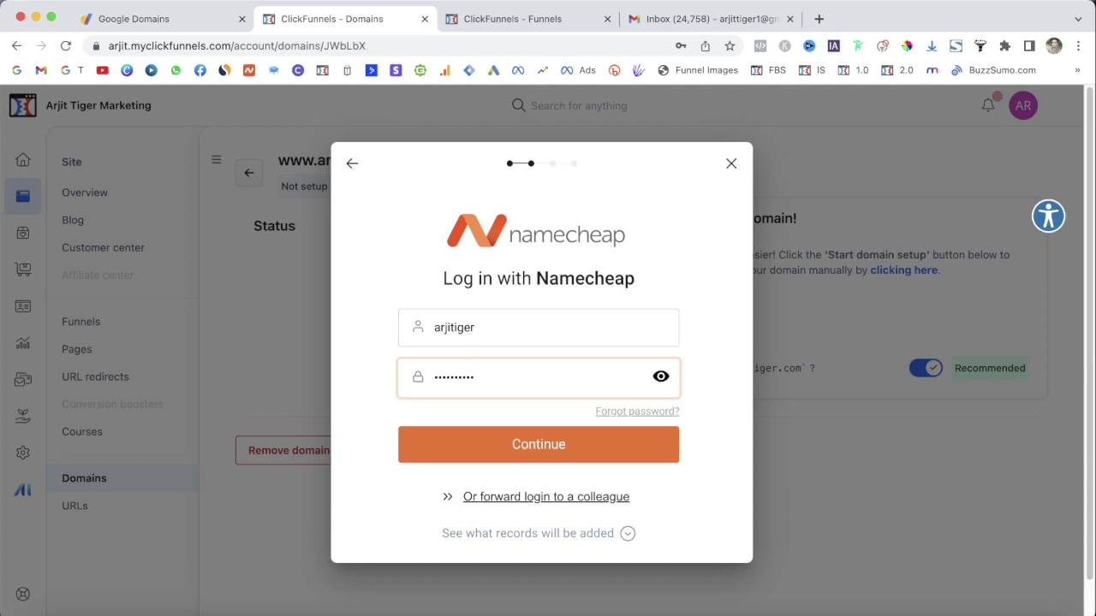
{"action": "key", "text": "super+a"}
{"action": "key", "text": "BackSpace"}
{"action": "type", "text": "a•••••••"}
{"action": "left_click", "coordinate": [508, 453]}
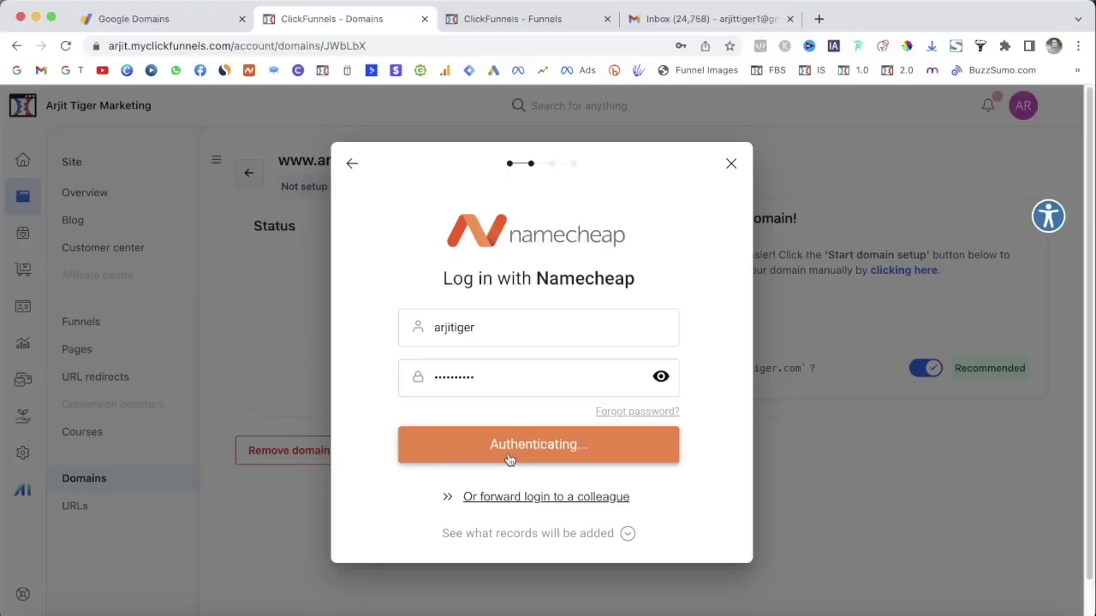
- Switch to Gmail, open the Namecheap confirmation email and copy its verification code
{"action": "left_click", "coordinate": [688, 19]}
{"action": "left_click", "coordinate": [488, 234]}
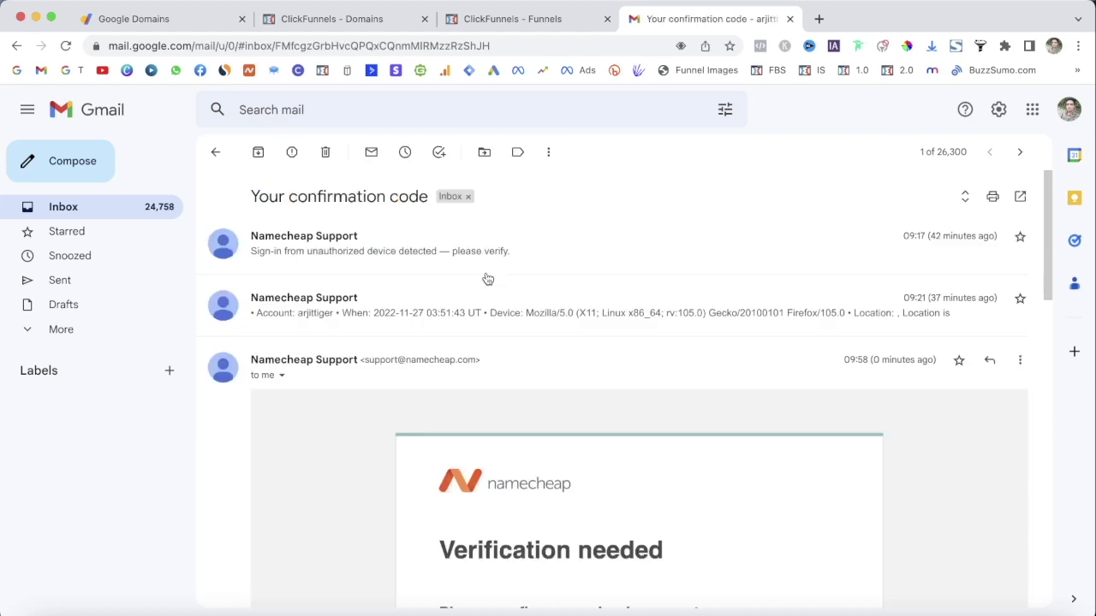
{"action": "left_click_drag", "start_coordinate": [1051, 250], "coordinate": [1049, 388]}
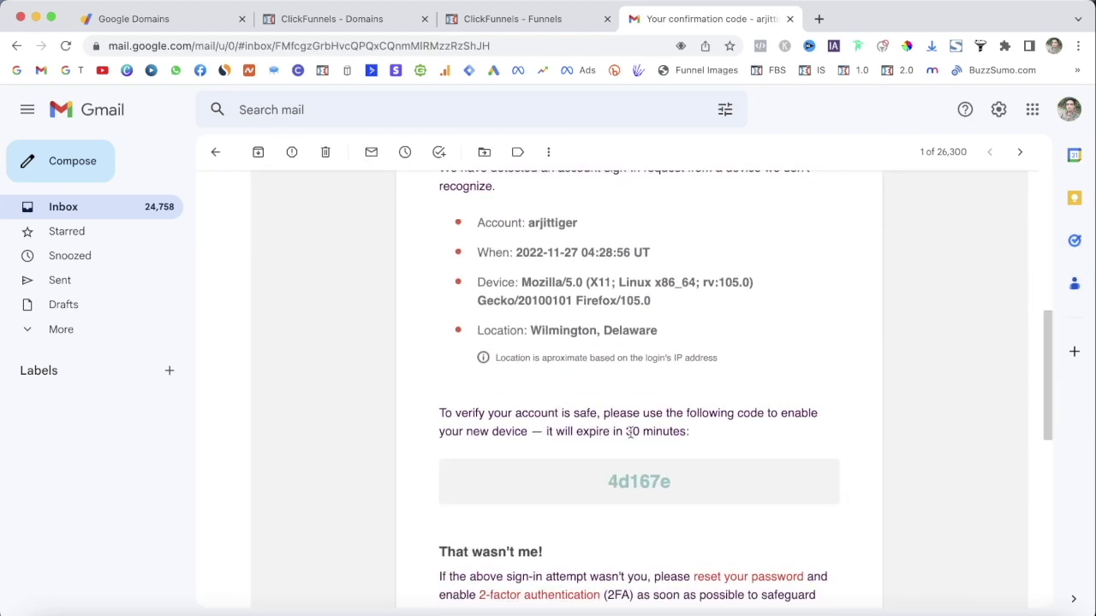
{"action": "double_click", "coordinate": [615, 486]}
{"action": "key", "text": "super+c"}
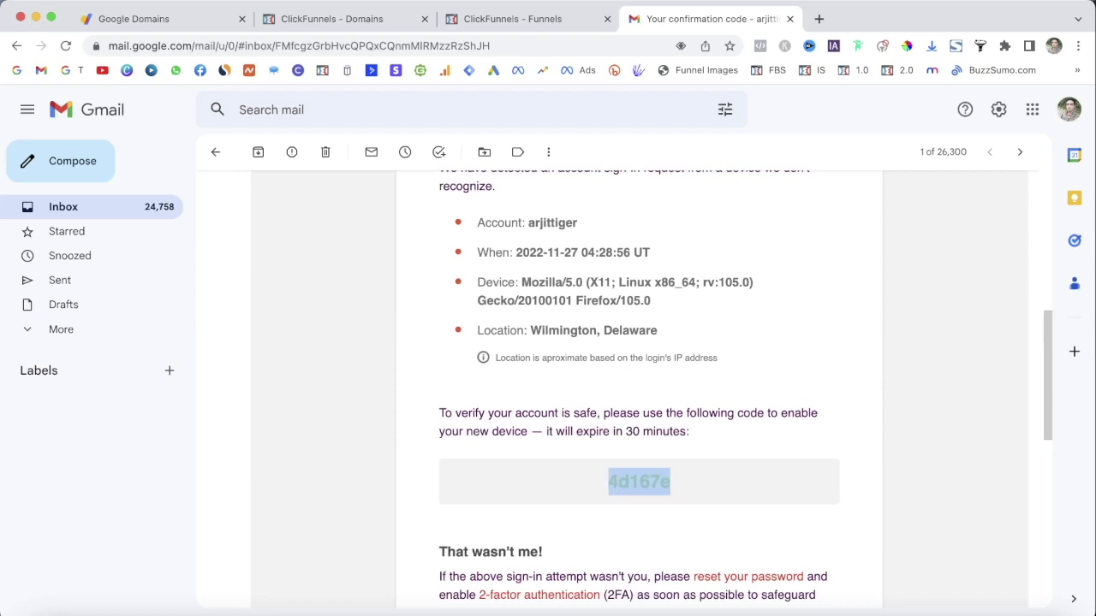
- Return to the ClickFunnels domain setup, paste the Namecheap verification code and submit it
{"action": "left_click", "coordinate": [512, 19]}
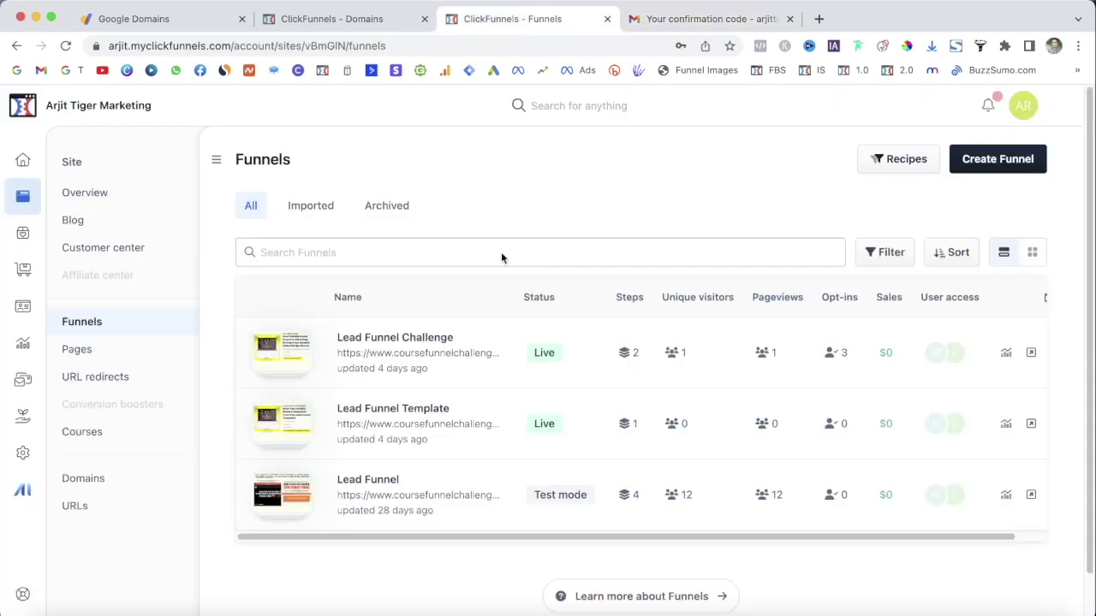
{"action": "left_click", "coordinate": [341, 19]}
{"action": "left_click", "coordinate": [510, 430]}
{"action": "key", "text": "super+v"}
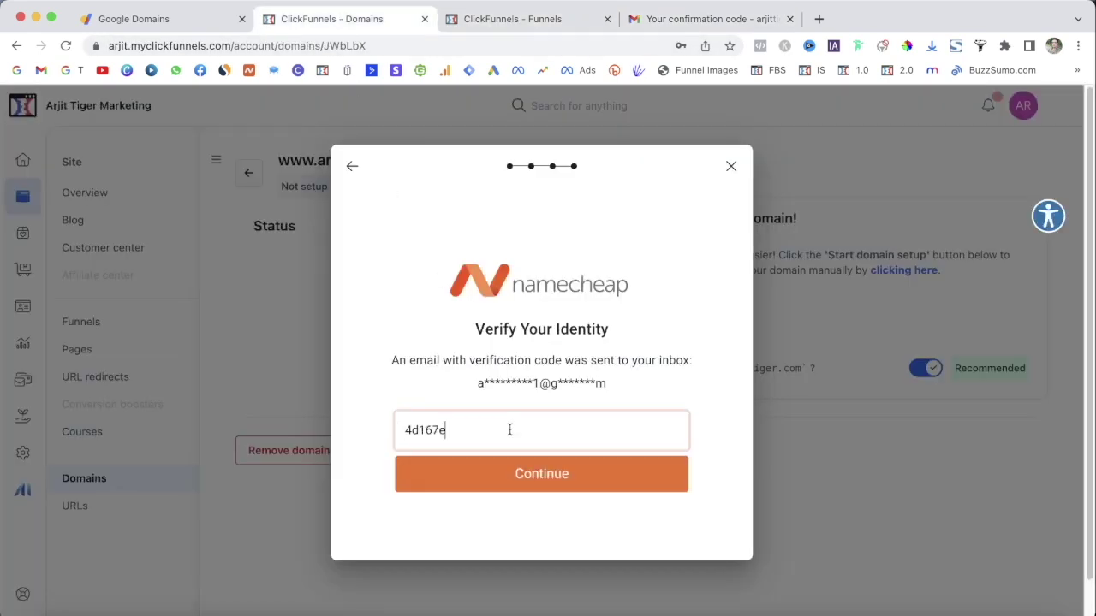
{"action": "left_click", "coordinate": [516, 476]}
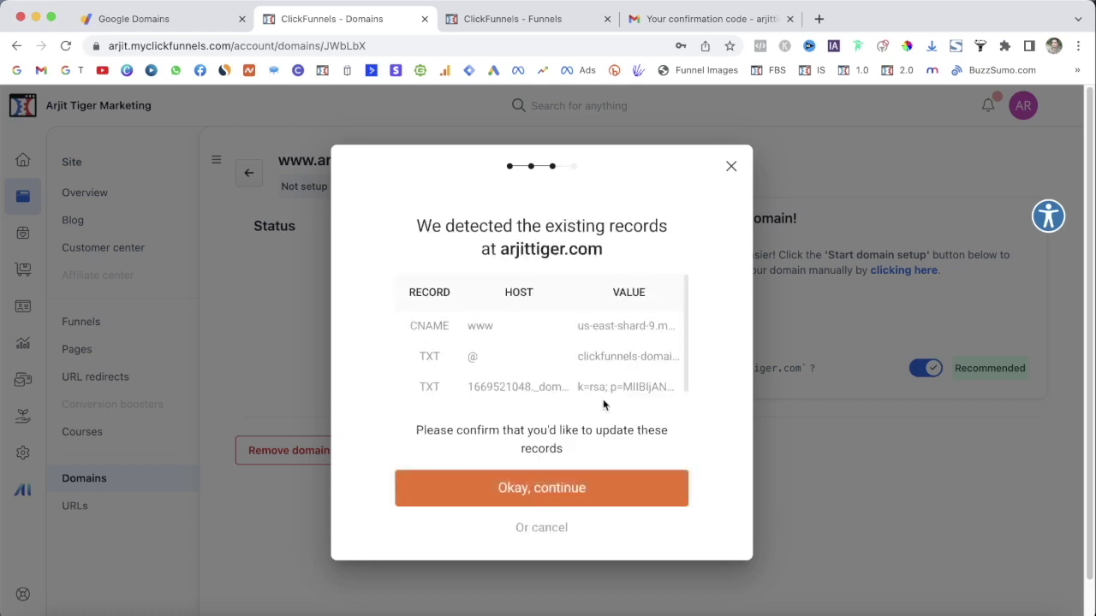
- Review the existing DNS records listed for arjittiger.com and confirm updating them
{"action": "left_click_drag", "start_coordinate": [419, 225], "coordinate": [611, 255]}
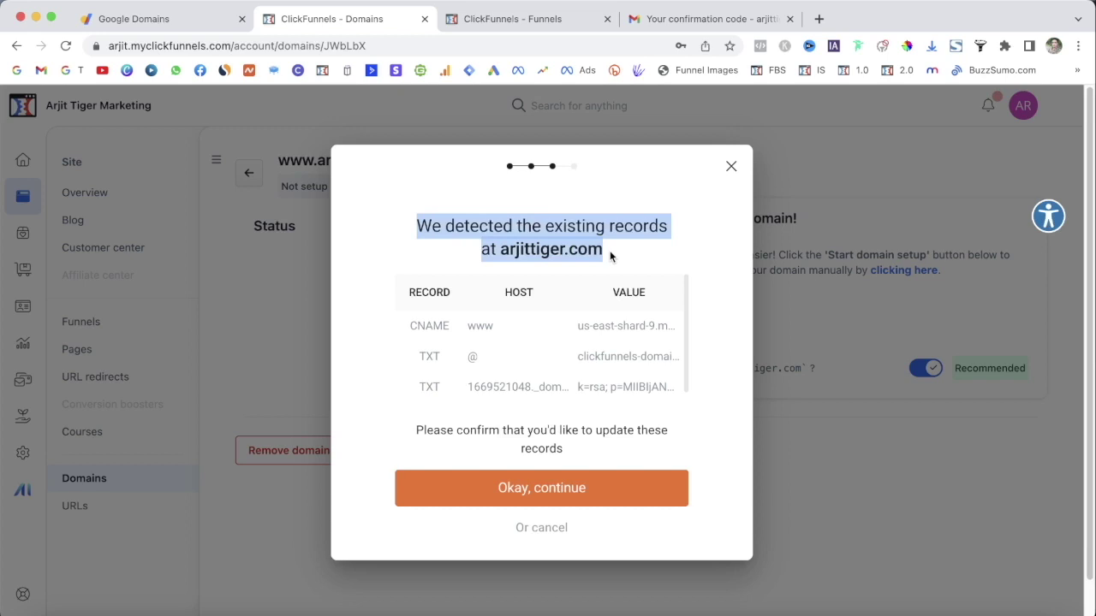
{"action": "left_click_drag", "start_coordinate": [501, 430], "coordinate": [581, 450]}
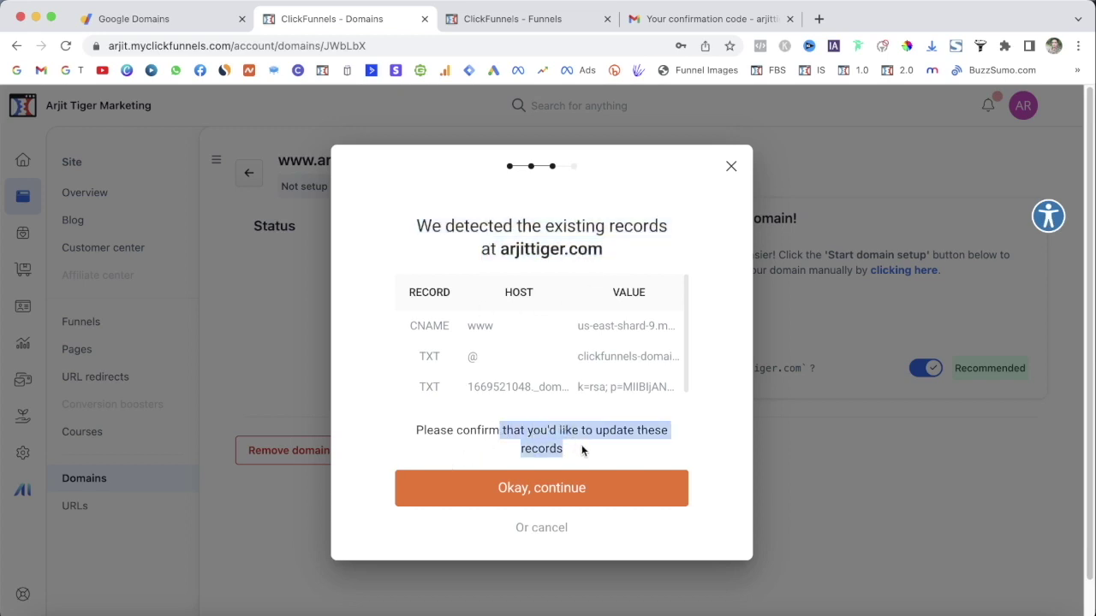
{"action": "left_click", "coordinate": [519, 501]}
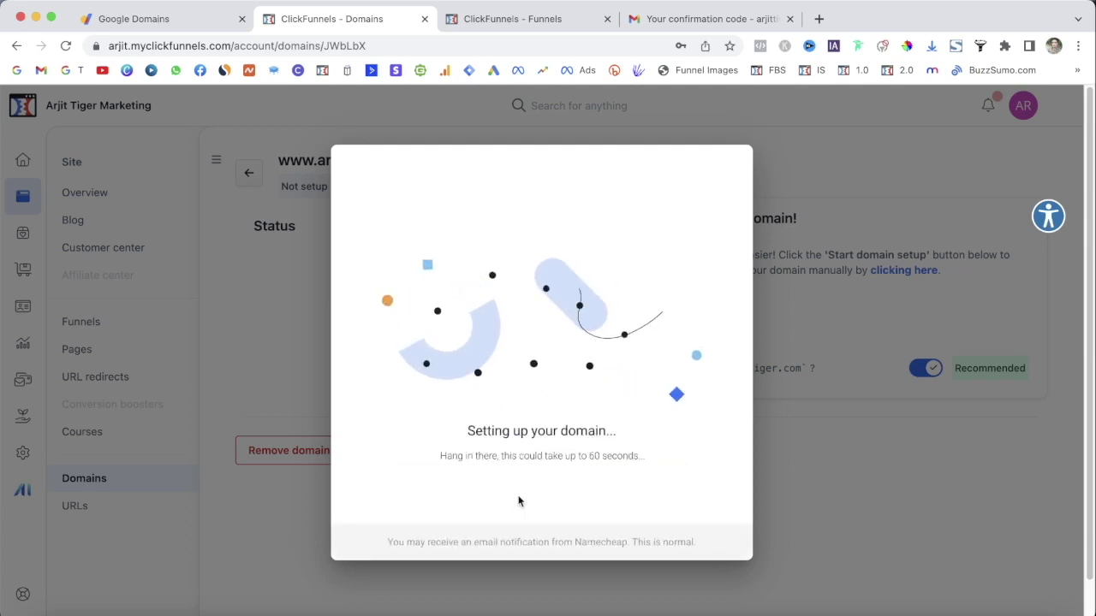
{"action": "left_click_drag", "start_coordinate": [462, 441], "coordinate": [622, 438]}
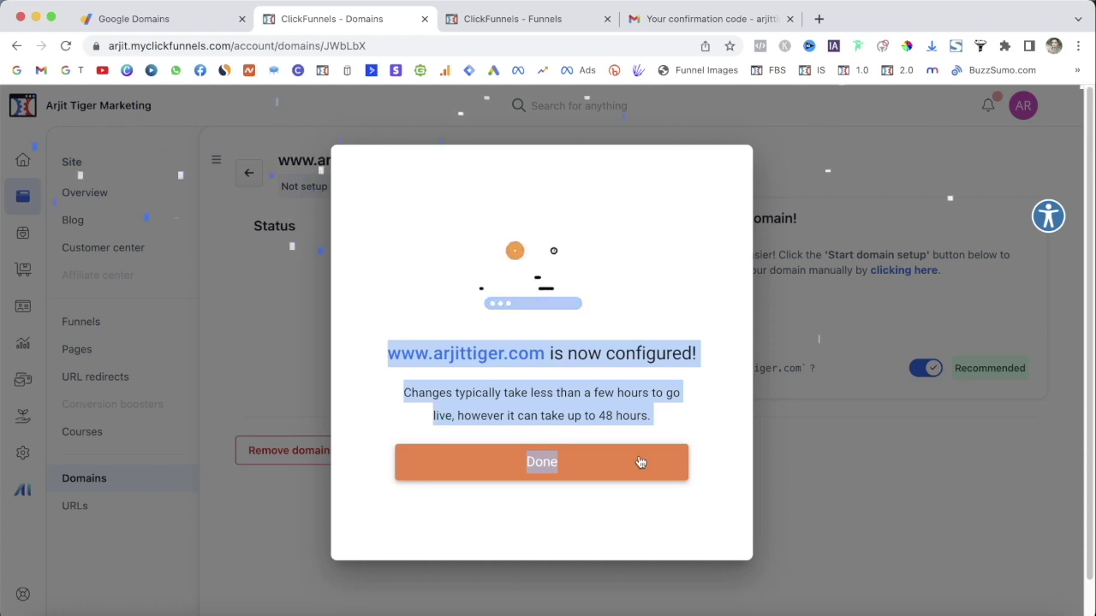
{"action": "left_click", "coordinate": [416, 381]}
{"action": "left_click_drag", "start_coordinate": [385, 354], "coordinate": [684, 425]}
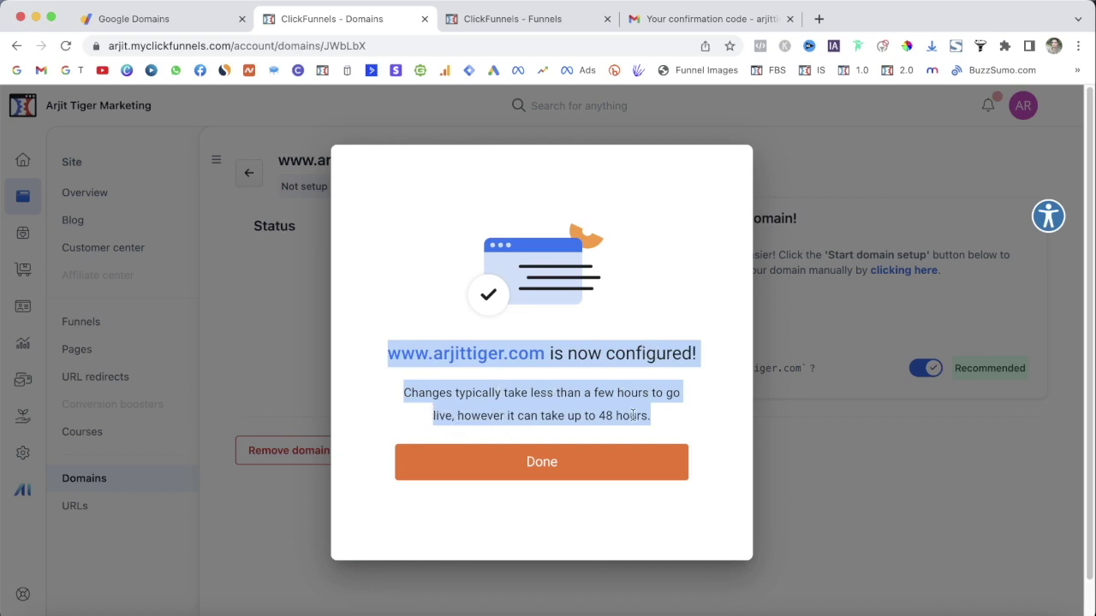
{"action": "left_click", "coordinate": [542, 463]}
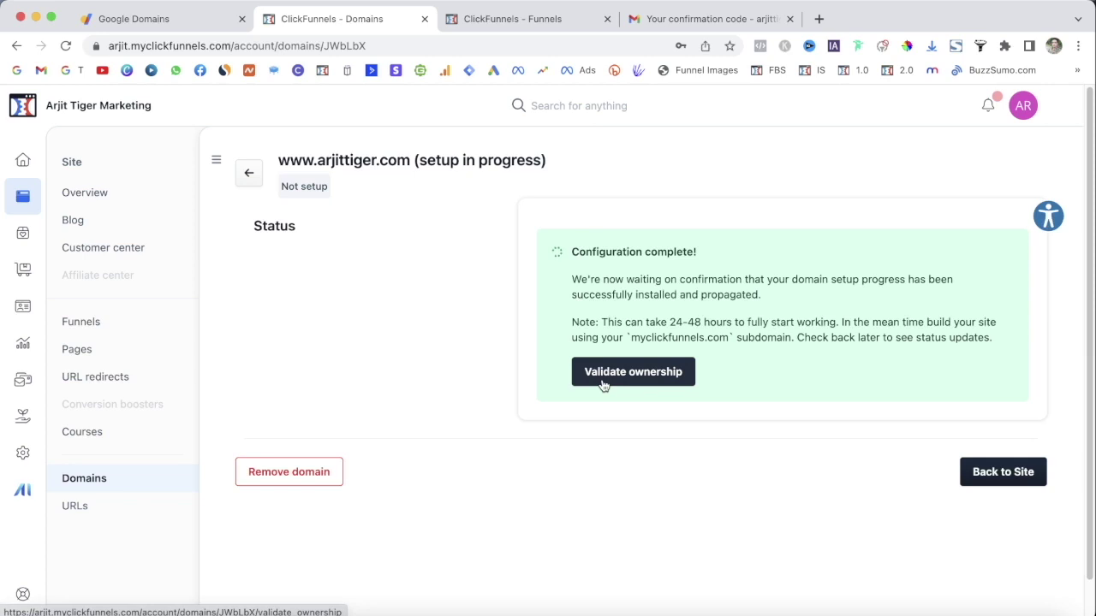
{"action": "left_click", "coordinate": [94, 485]}
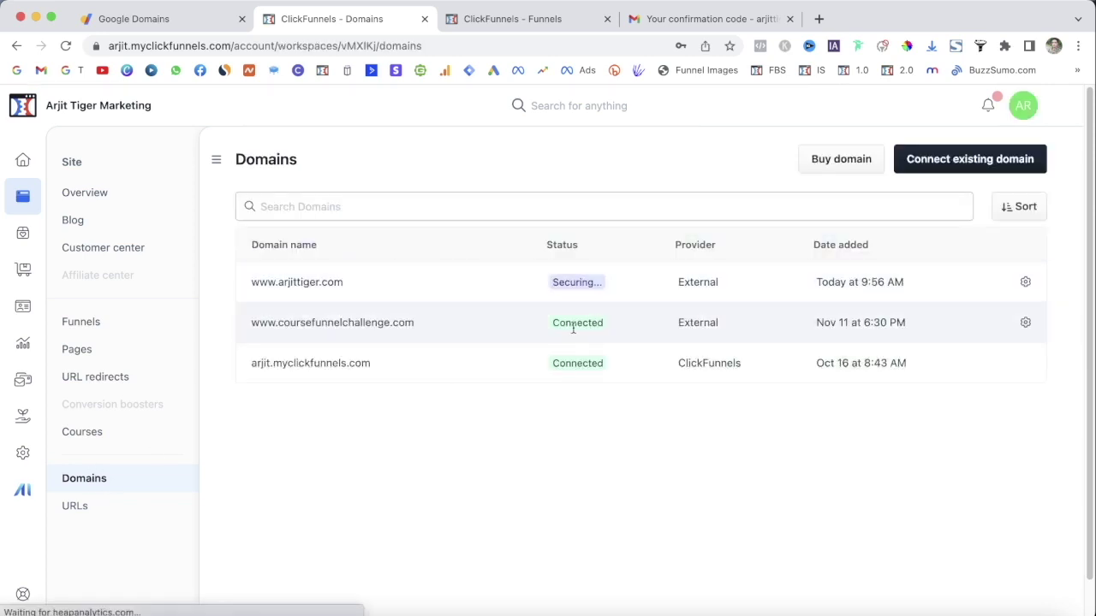
{"action": "left_click_drag", "start_coordinate": [557, 324], "coordinate": [607, 327]}
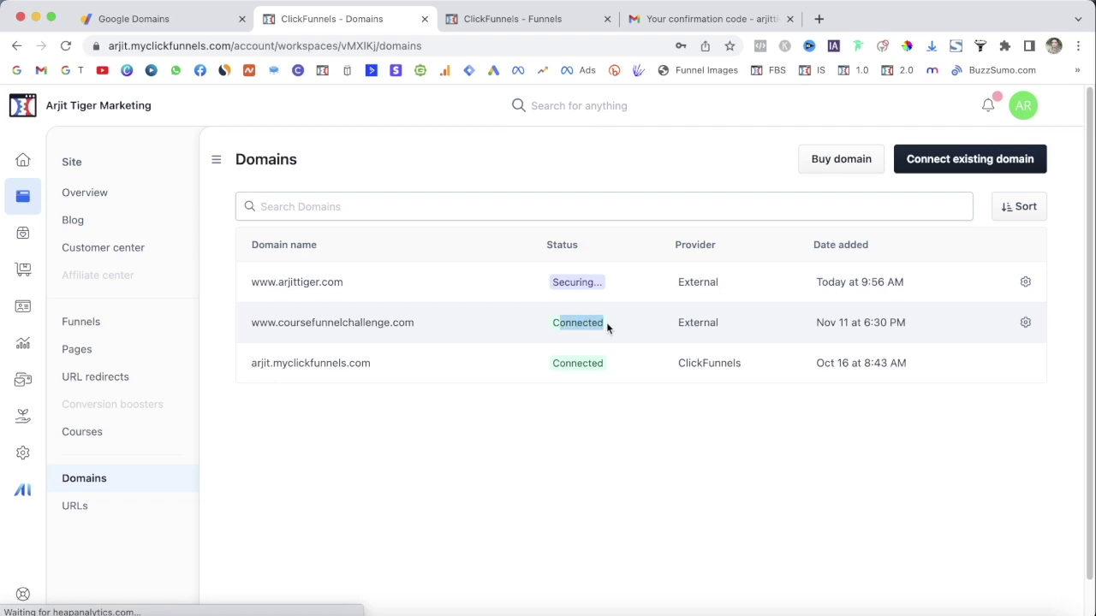
{"action": "left_click", "coordinate": [358, 329]}
{"action": "left_click_drag", "start_coordinate": [564, 227], "coordinate": [763, 228]}
{"action": "left_click_drag", "start_coordinate": [267, 175], "coordinate": [340, 183]}
{"action": "left_click", "coordinate": [247, 175]}
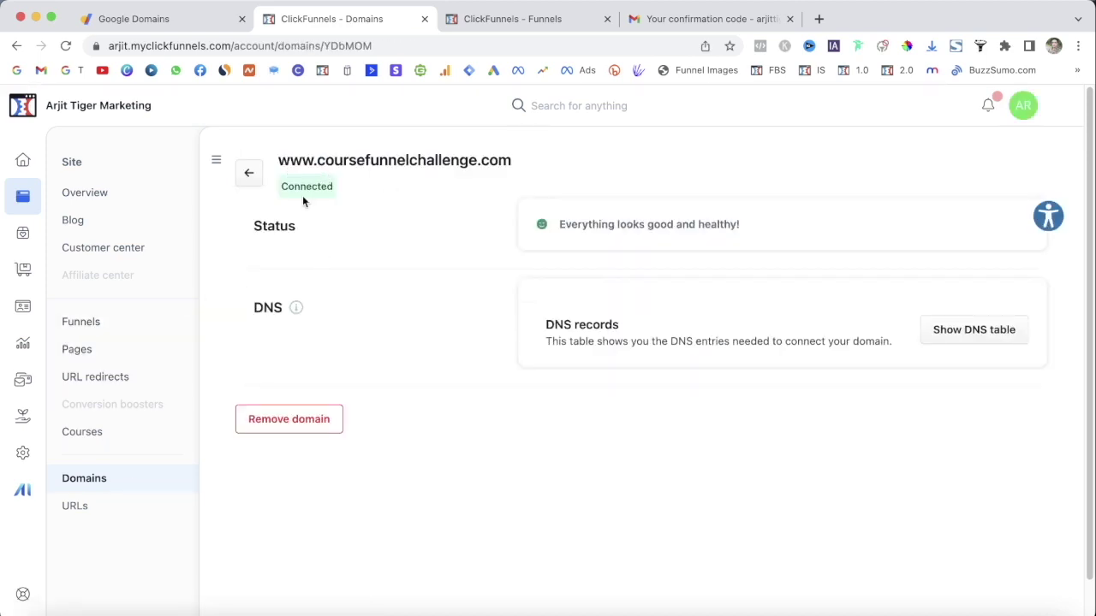
- Open the workspace's DKIM keys in the marketing section and remove the existing arjittiger.com key
{"action": "left_click", "coordinate": [23, 380]}
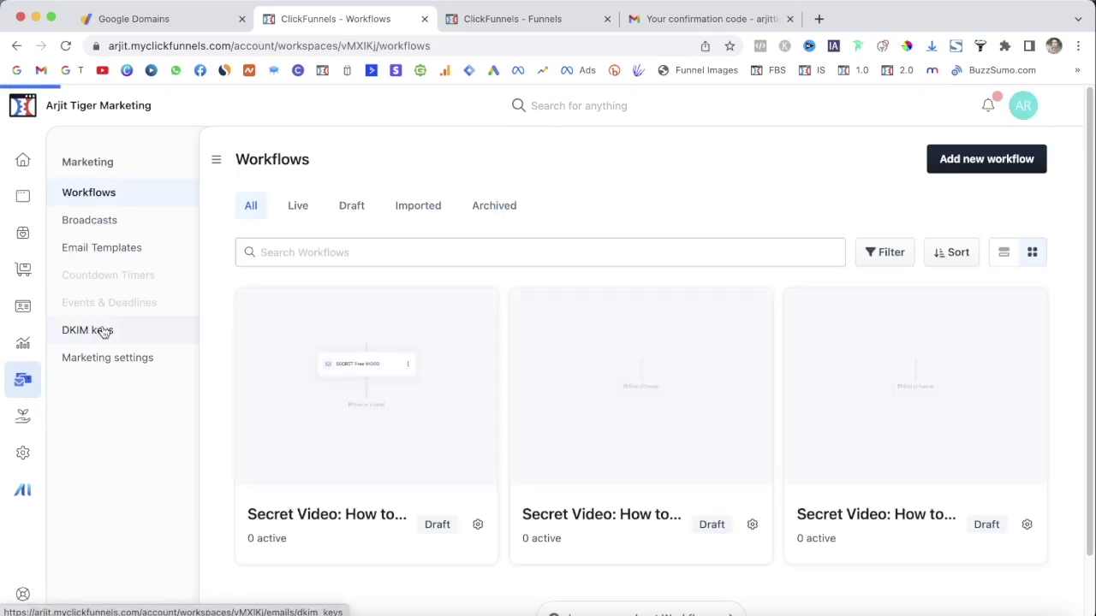
{"action": "left_click", "coordinate": [101, 332]}
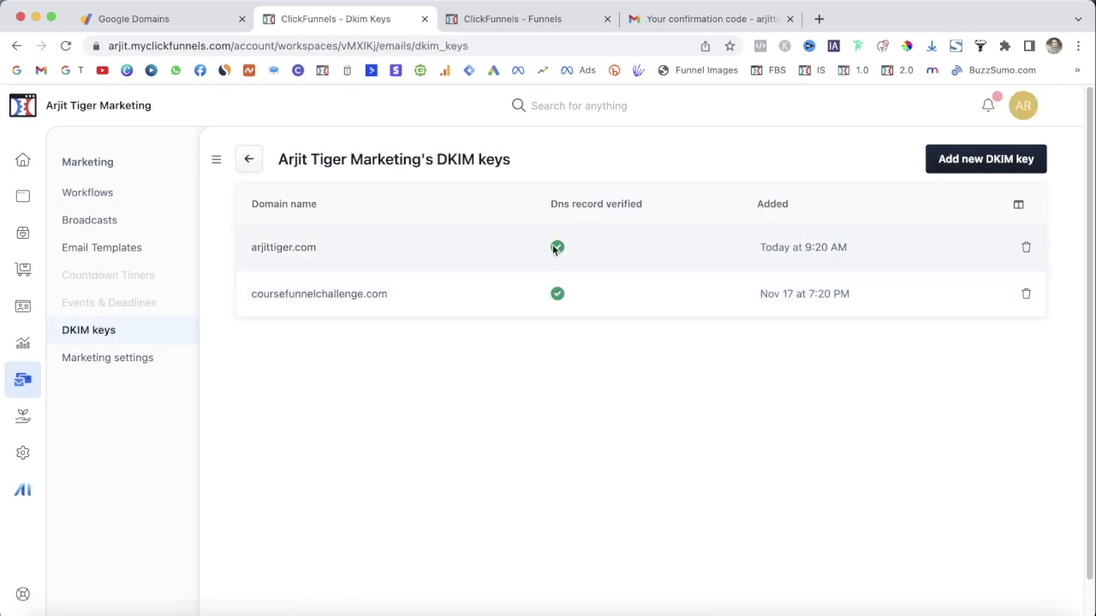
{"action": "left_click", "coordinate": [1025, 247]}
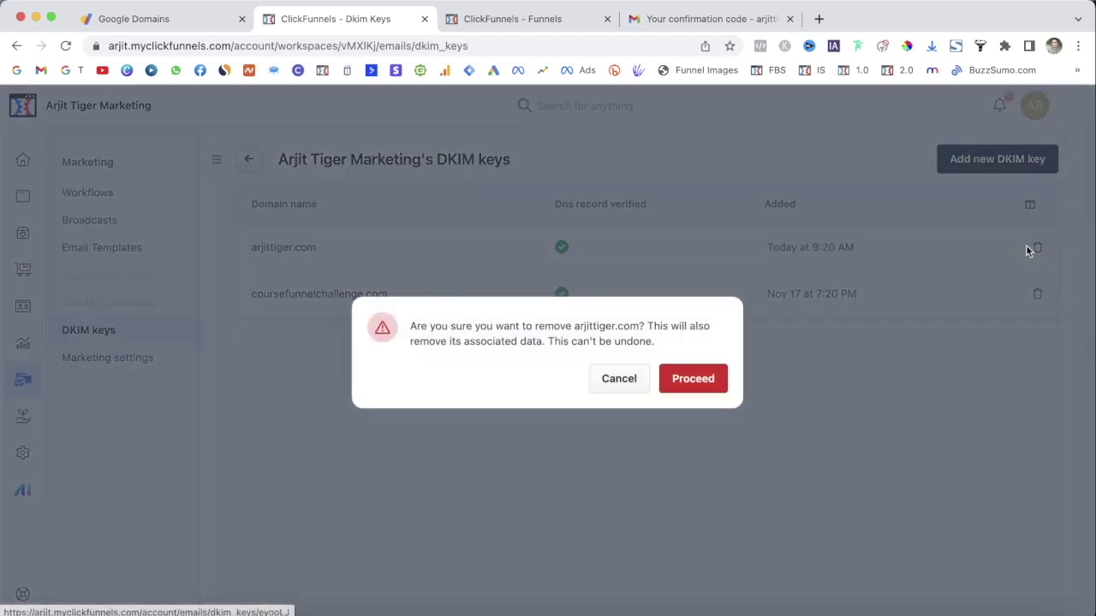
{"action": "left_click", "coordinate": [700, 385]}
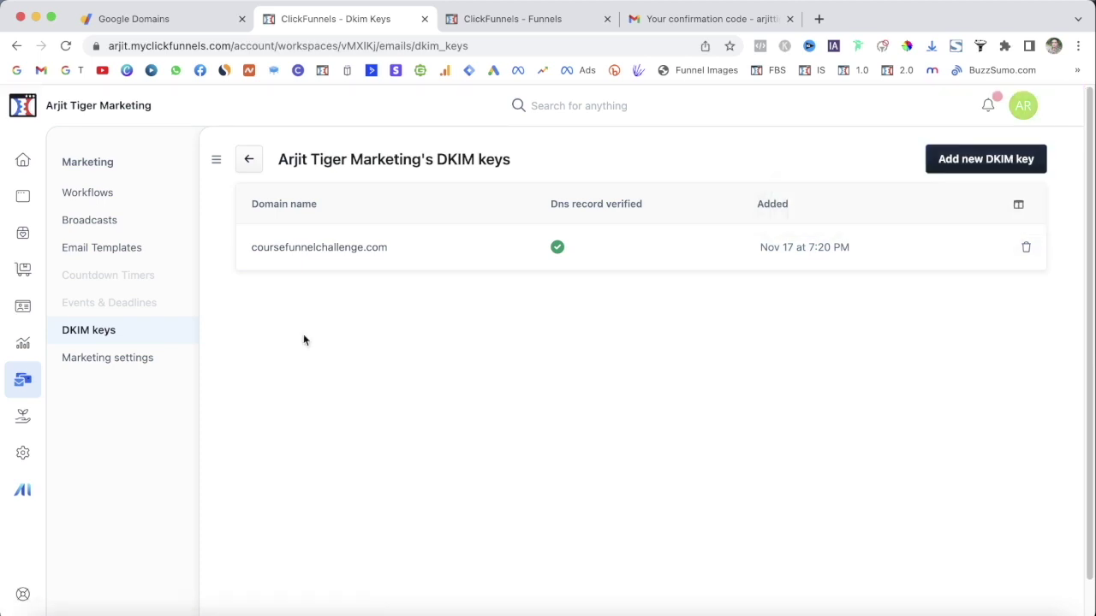
- Examine the DKIM key details and DNS verification status for coursefunnelchallenge.com, and return to the key list
{"action": "scroll", "coordinate": [572, 411], "scroll_direction": "down", "scroll_amount": 1}
{"action": "scroll", "coordinate": [572, 411], "scroll_direction": "down", "scroll_amount": 1}
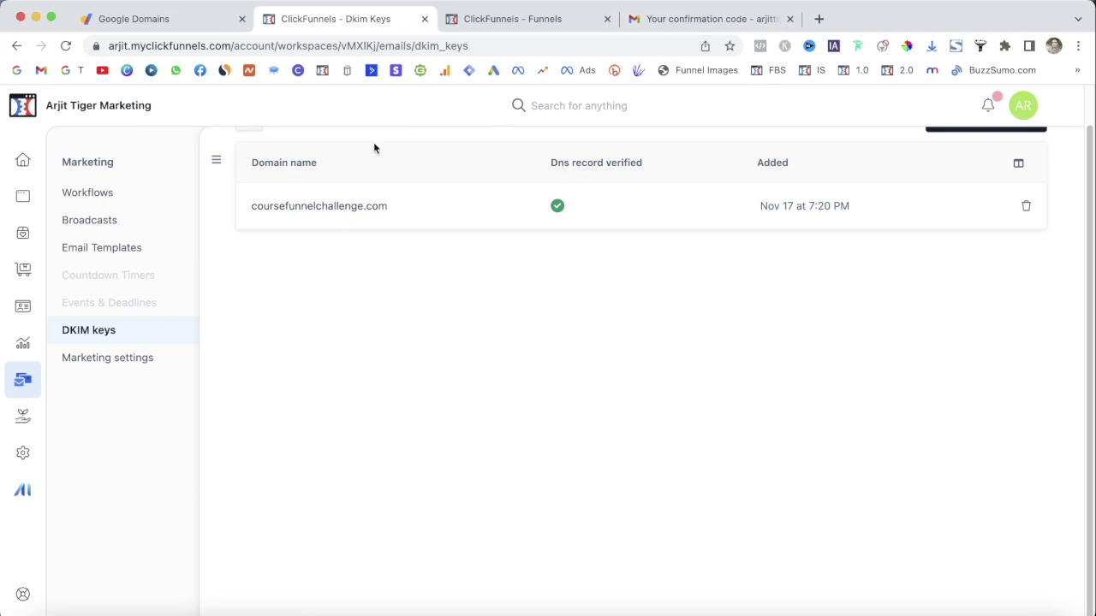
{"action": "left_click_drag", "start_coordinate": [305, 207], "coordinate": [584, 196]}
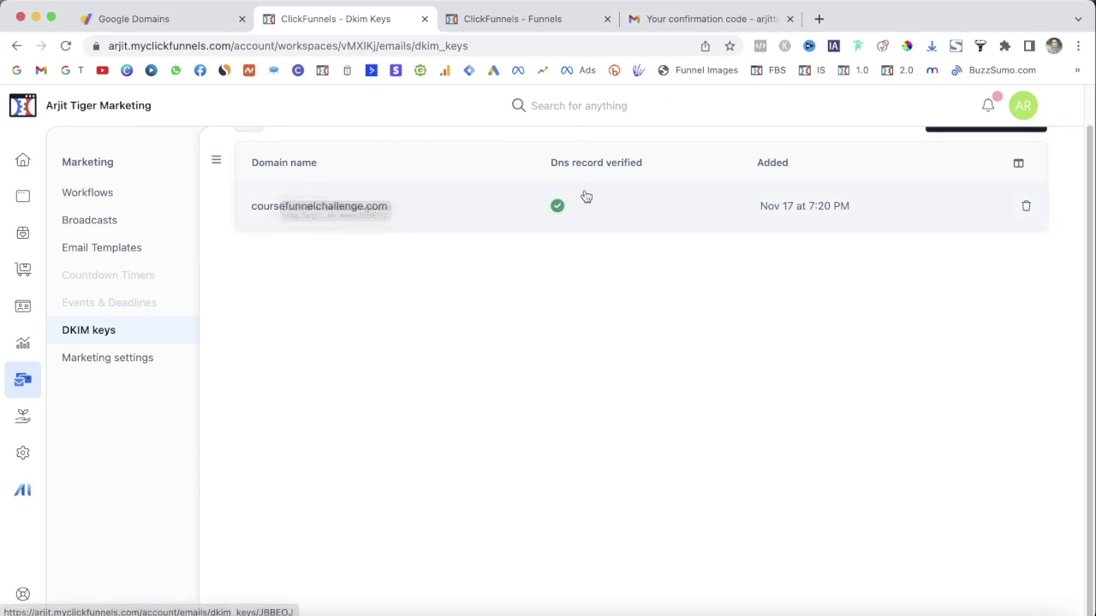
{"action": "scroll", "coordinate": [383, 257], "scroll_direction": "up", "scroll_amount": 1}
{"action": "left_click", "coordinate": [382, 250]}
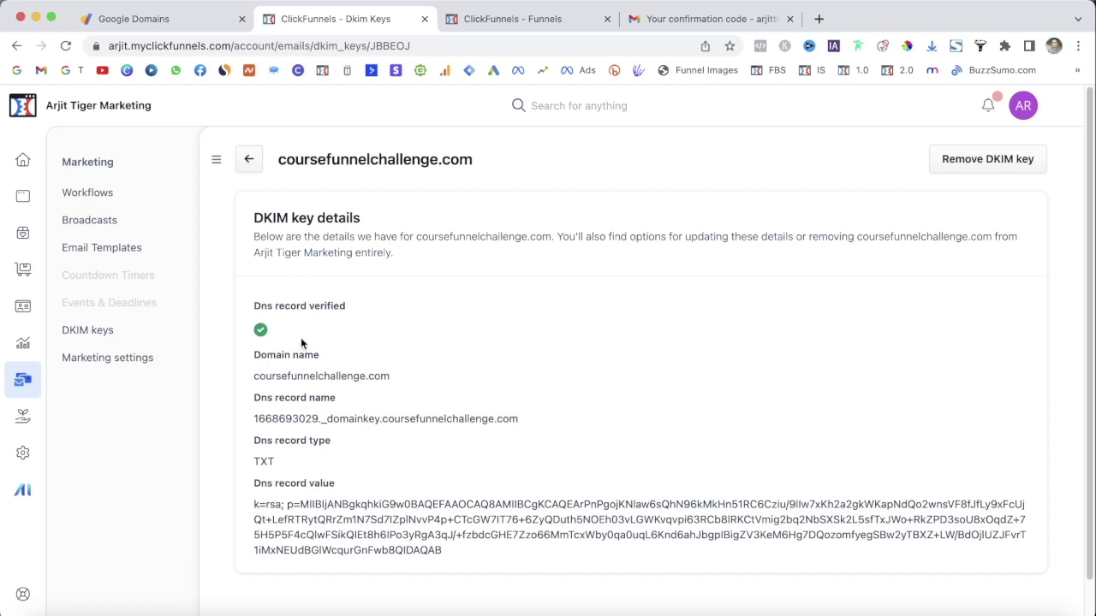
{"action": "left_click", "coordinate": [246, 159]}
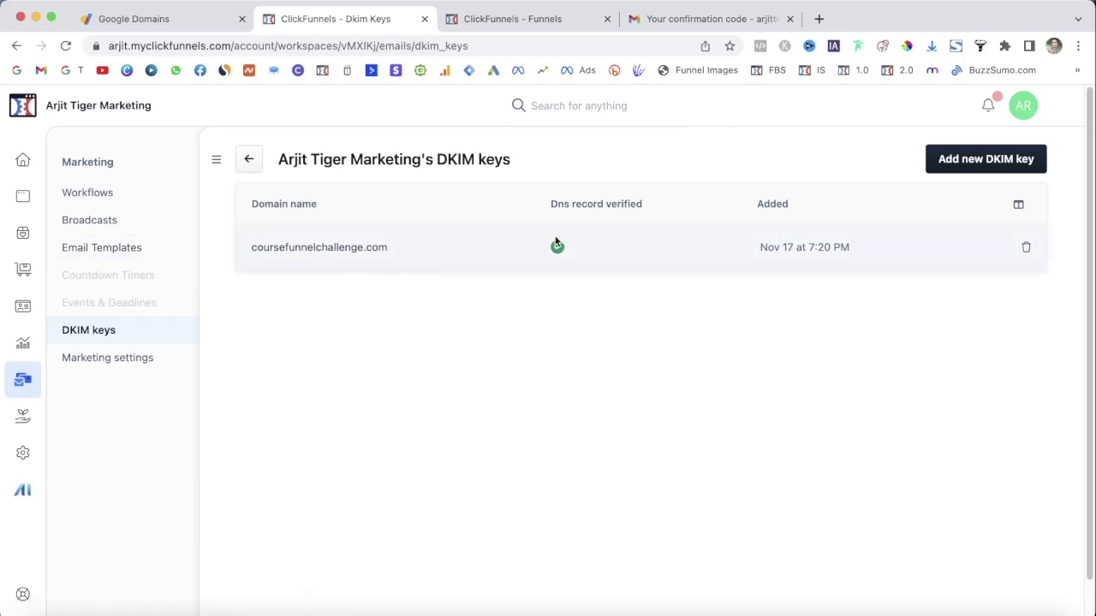
- Create a new DKIM key for the domain arjittiger.com
{"action": "left_click", "coordinate": [974, 162]}
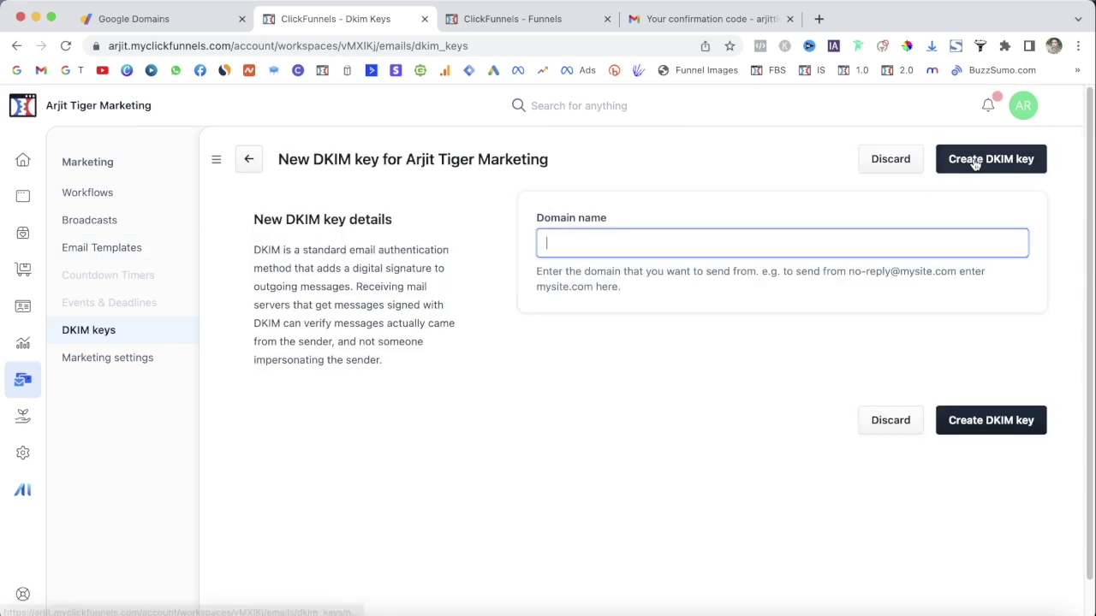
{"action": "left_click", "coordinate": [781, 248]}
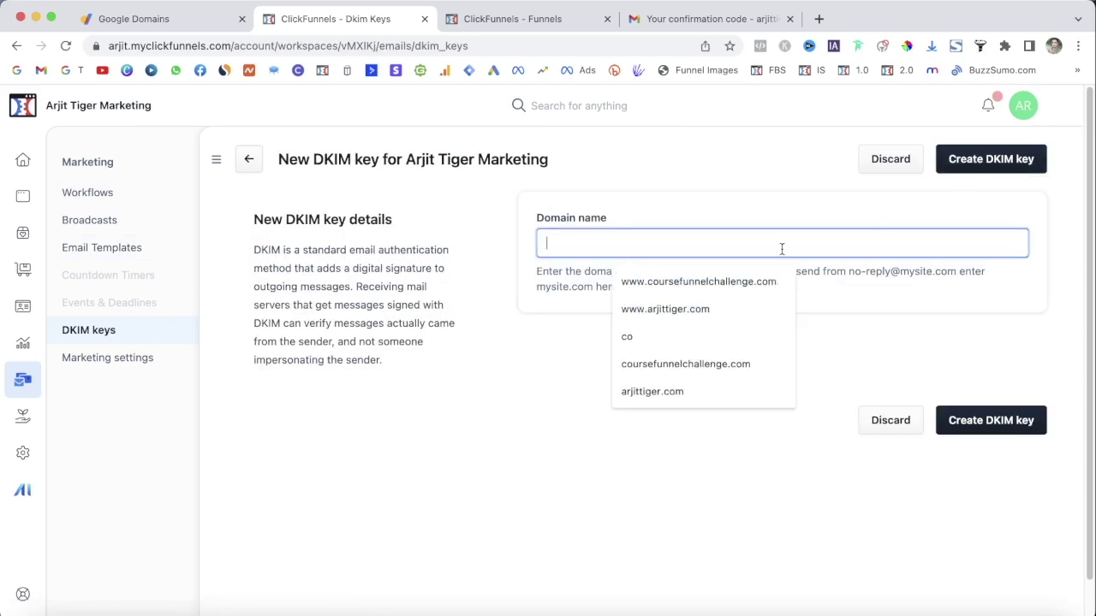
{"action": "left_click", "coordinate": [671, 395]}
{"action": "left_click_drag", "start_coordinate": [547, 245], "coordinate": [634, 246]}
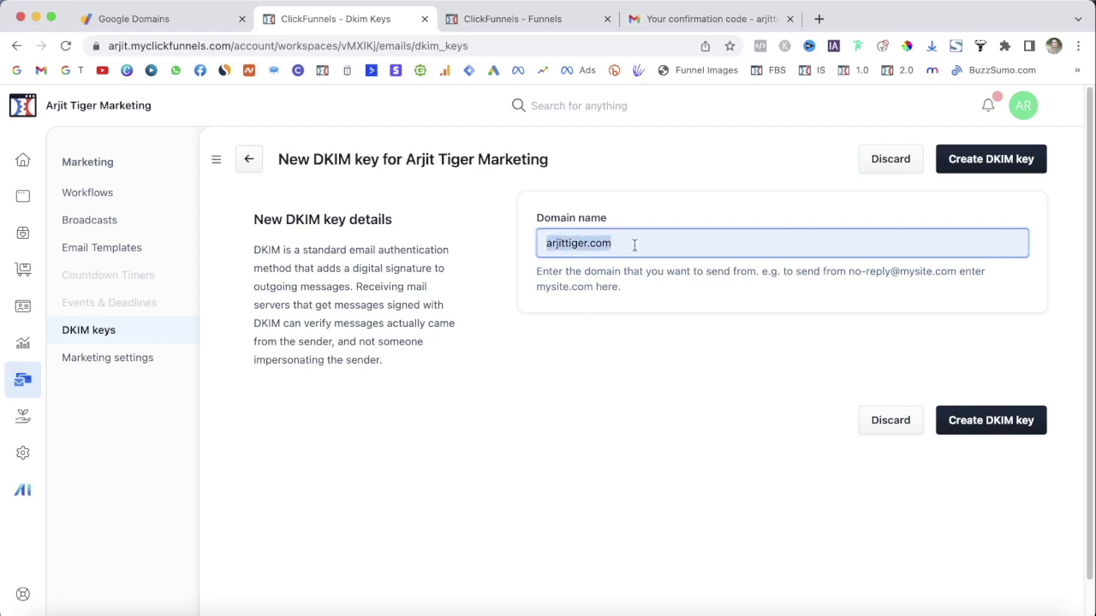
{"action": "left_click_drag", "start_coordinate": [538, 249], "coordinate": [630, 242]}
{"action": "left_click", "coordinate": [961, 419]}
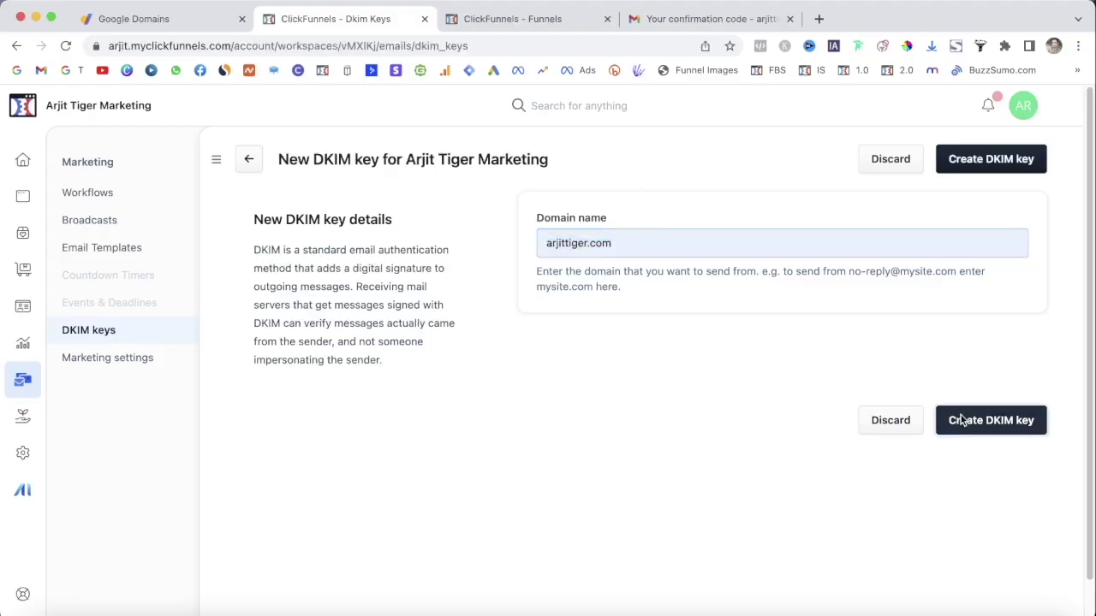
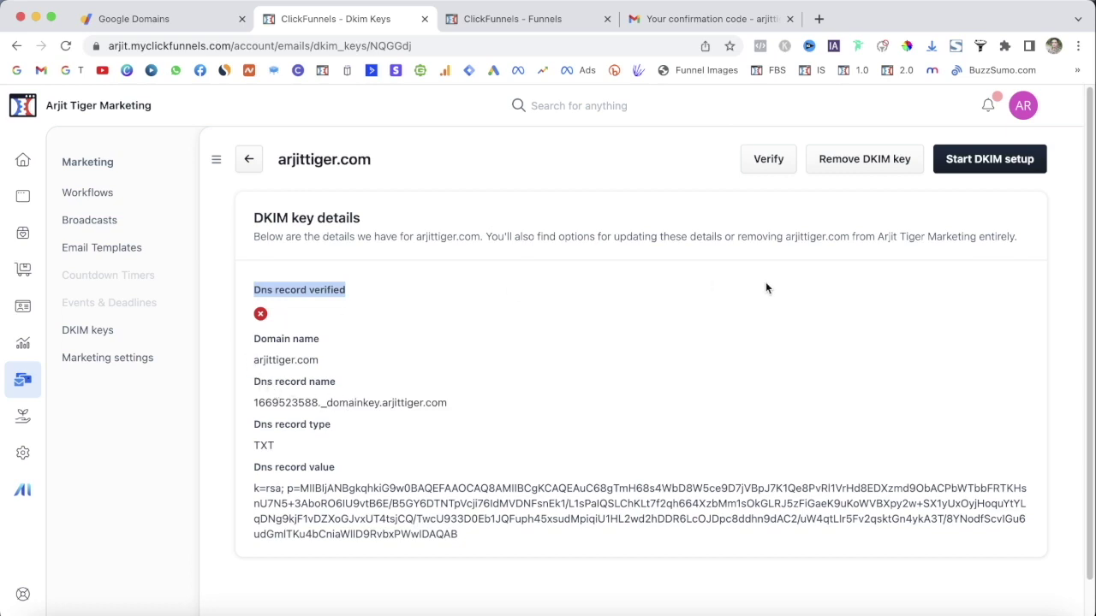
- Start the DKIM setup for arjittiger.com and continue through the Namecheap login to the identity verification
{"action": "left_click", "coordinate": [1006, 168]}
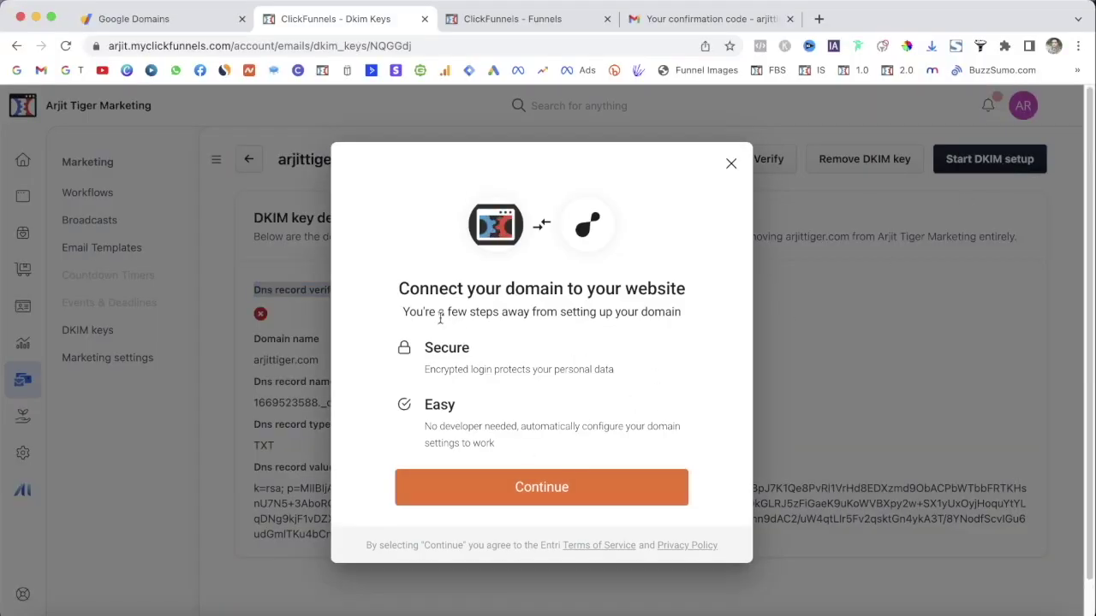
{"action": "left_click", "coordinate": [530, 483]}
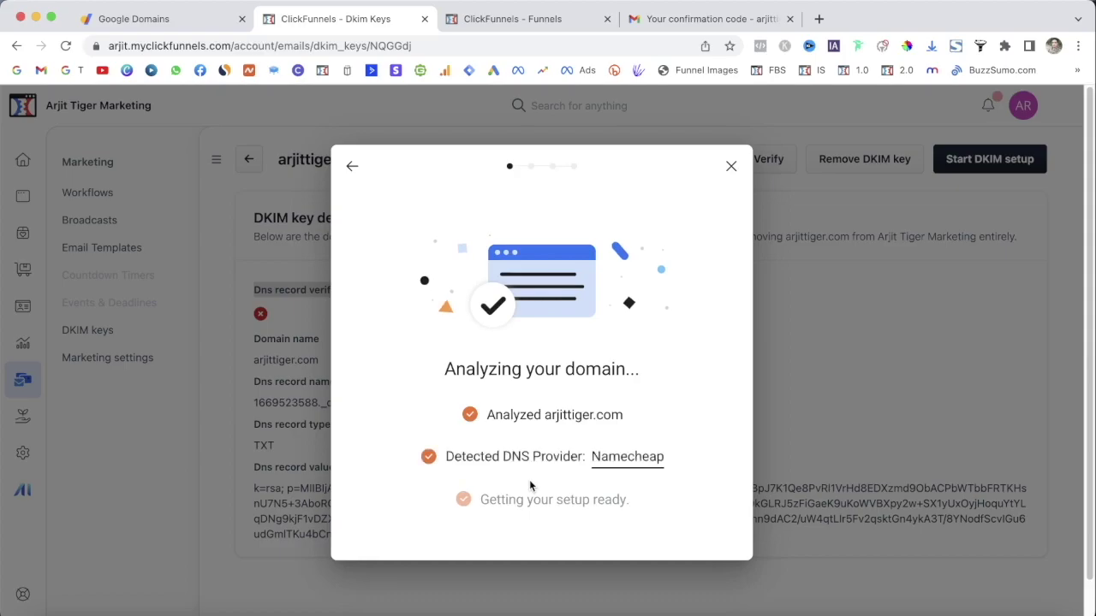
{"action": "key", "text": "Return"}
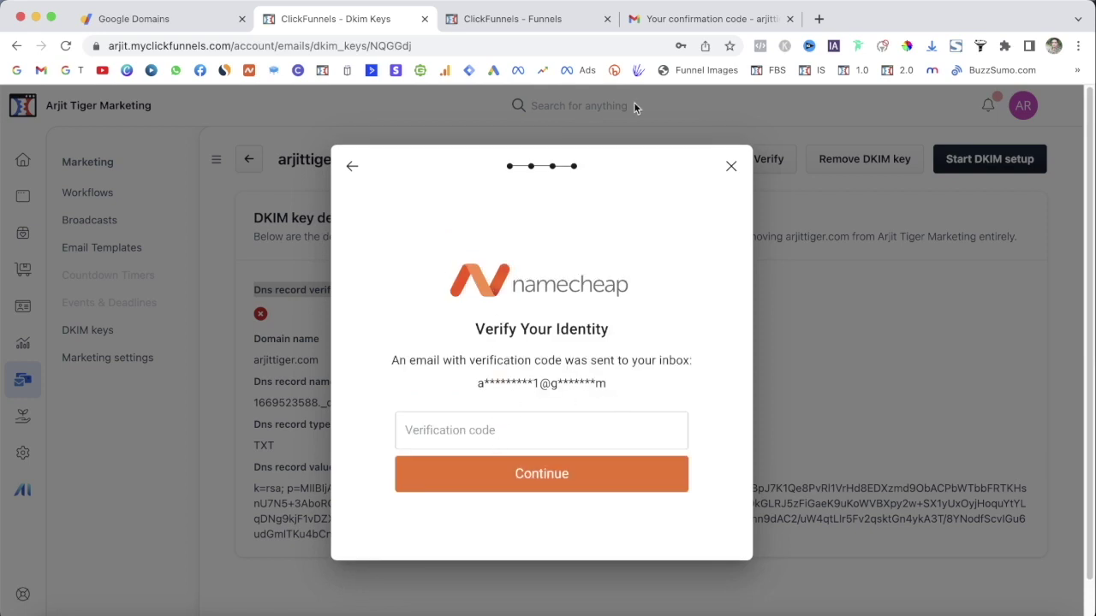
- Get the new Namecheap verification code from Gmail, paste it into the DKIM setup's verification code field in ClickFunnels and submit it
{"action": "left_click", "coordinate": [704, 19]}
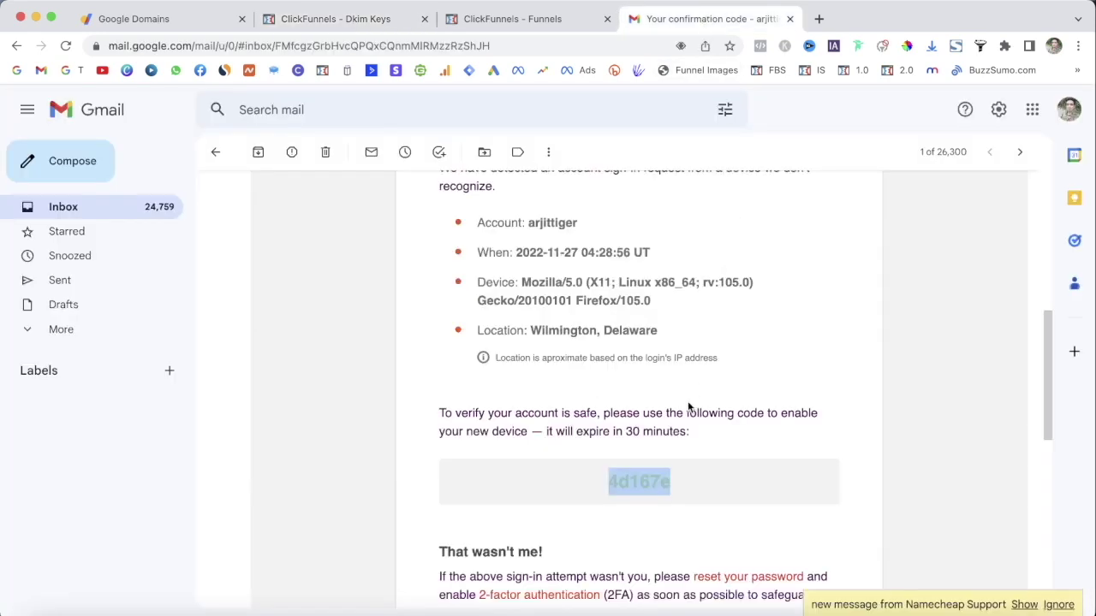
{"action": "scroll", "coordinate": [271, 191], "scroll_direction": "down", "scroll_amount": 3}
{"action": "left_click", "coordinate": [350, 19]}
{"action": "left_click", "coordinate": [566, 435]}
{"action": "key", "text": "super+v"}
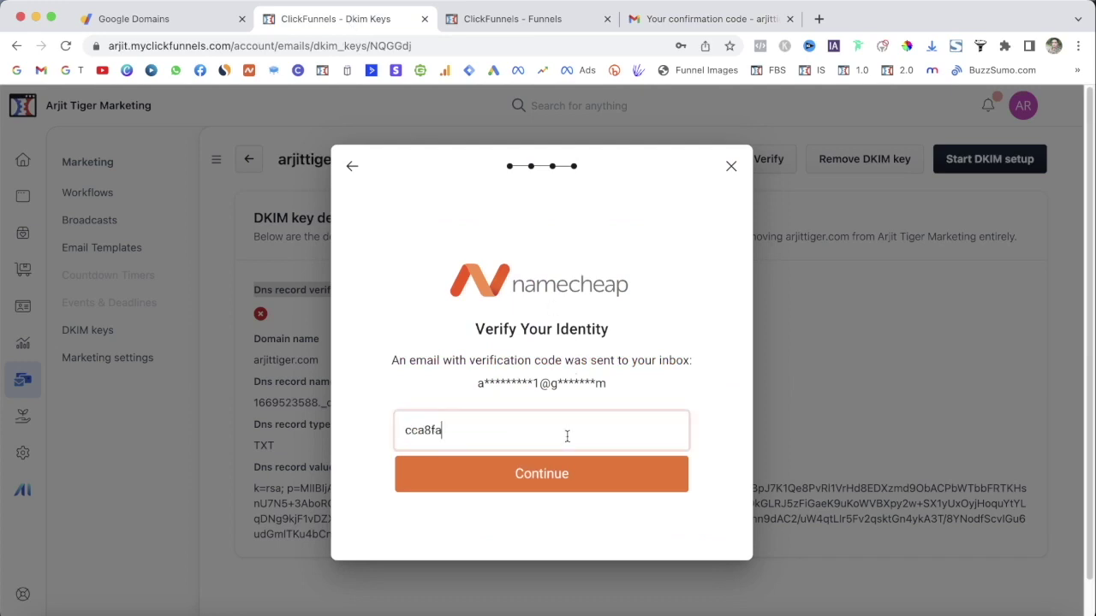
{"action": "left_click", "coordinate": [557, 484]}
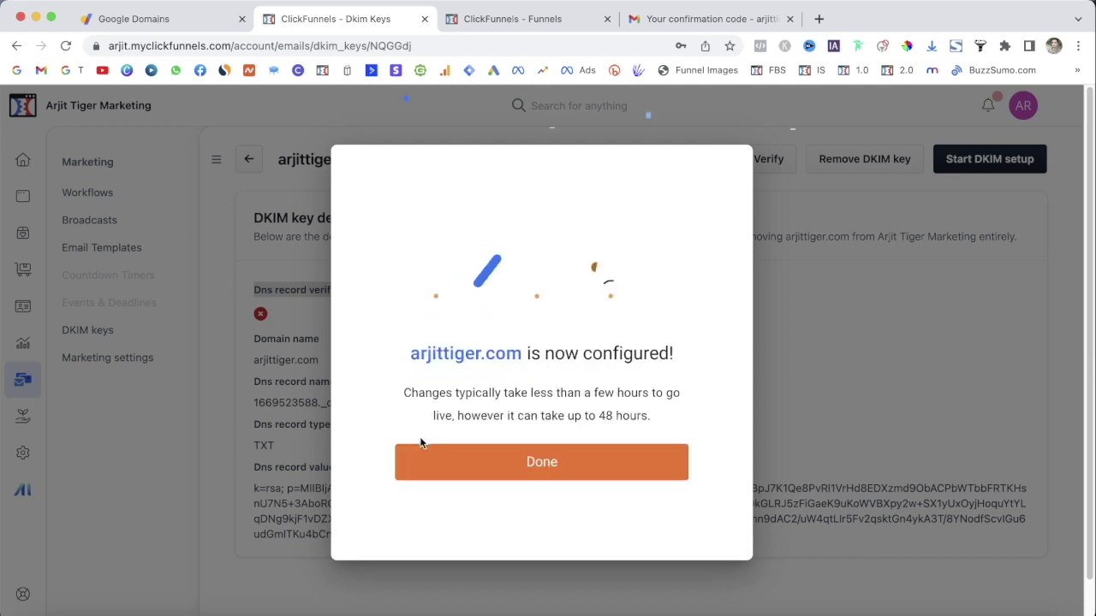
- Read the arjittiger.com configuration message and how long changes may take, and finish the DKIM setup
{"action": "left_click_drag", "start_coordinate": [410, 353], "coordinate": [670, 355]}
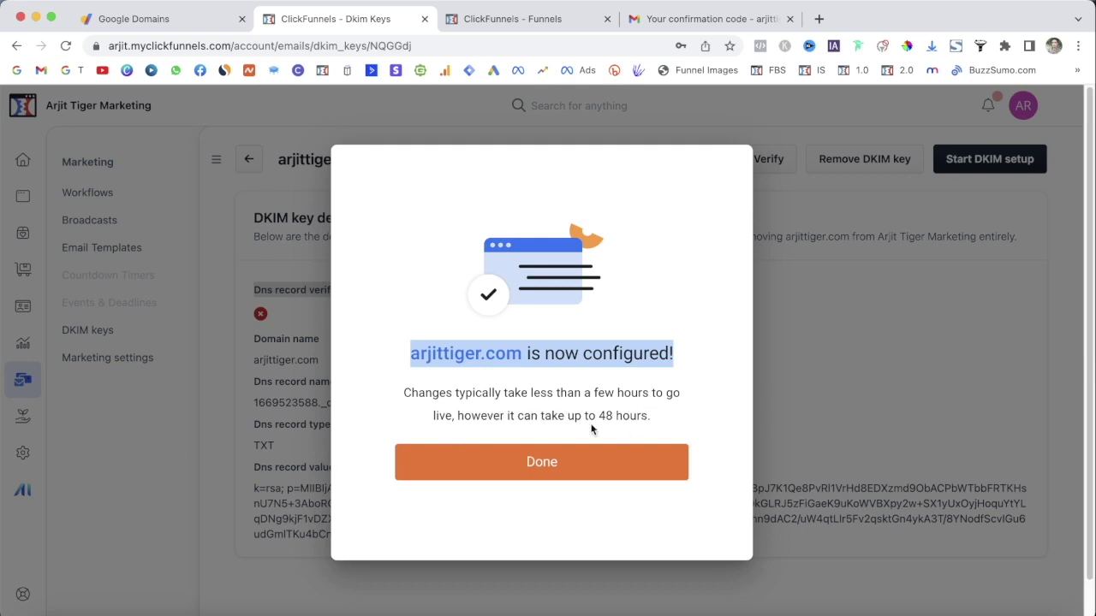
{"action": "left_click_drag", "start_coordinate": [542, 416], "coordinate": [661, 415]}
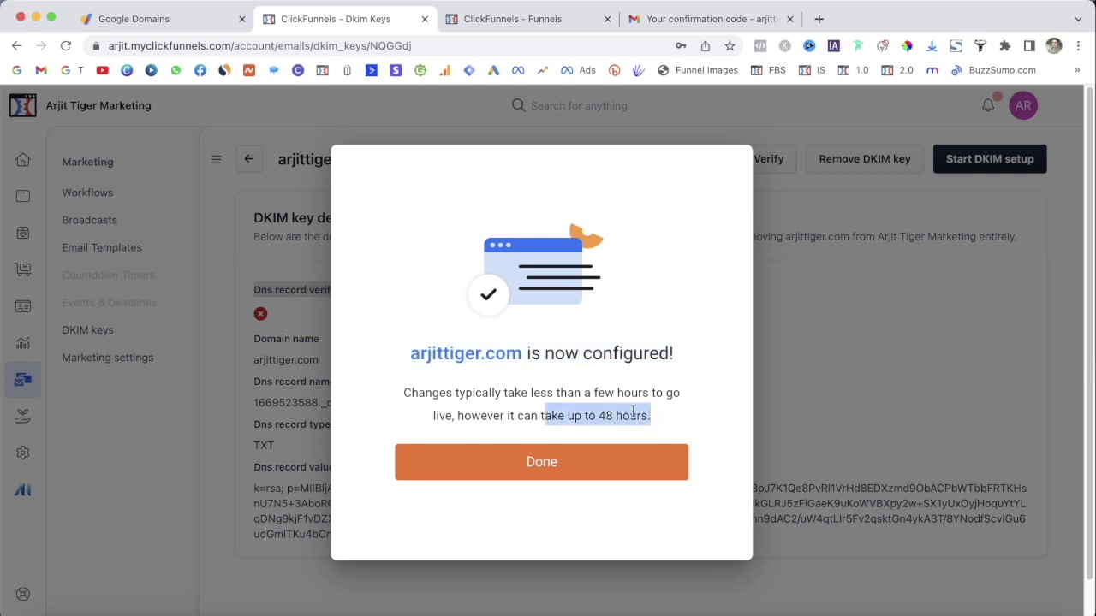
{"action": "left_click", "coordinate": [549, 469]}
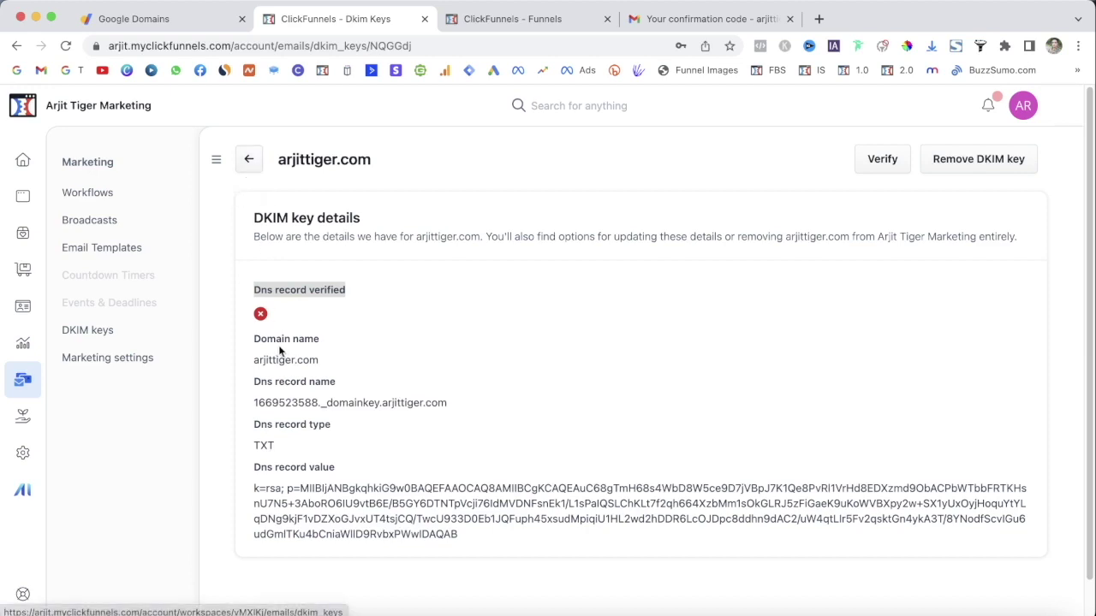
- Reopen the arjittiger.com entry from the DKIM keys list and run the verification of its DNS record
{"action": "left_click", "coordinate": [248, 160]}
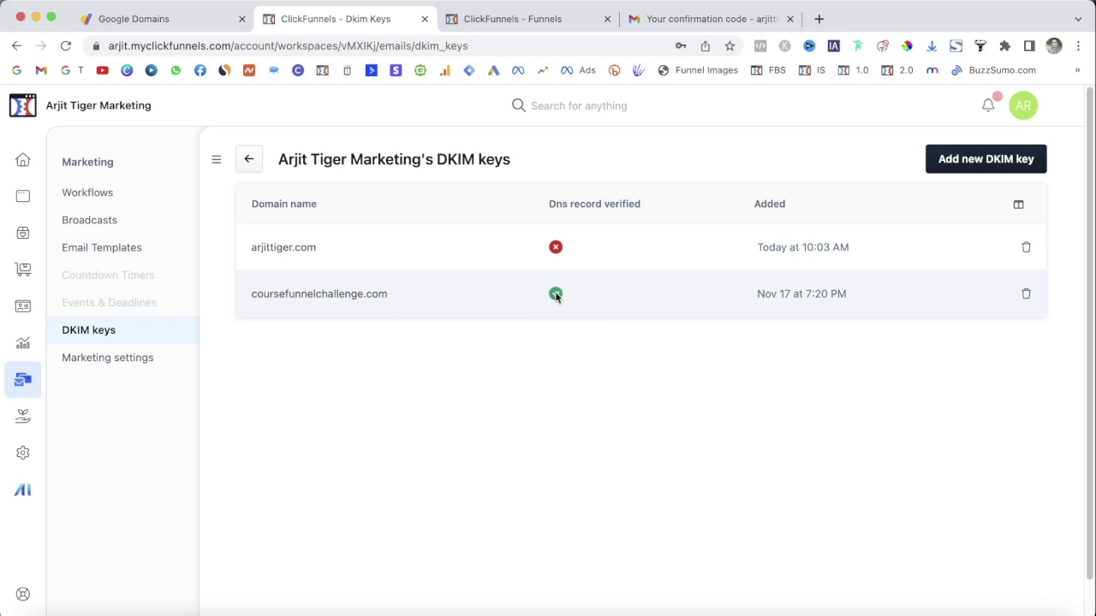
{"action": "left_click", "coordinate": [292, 248]}
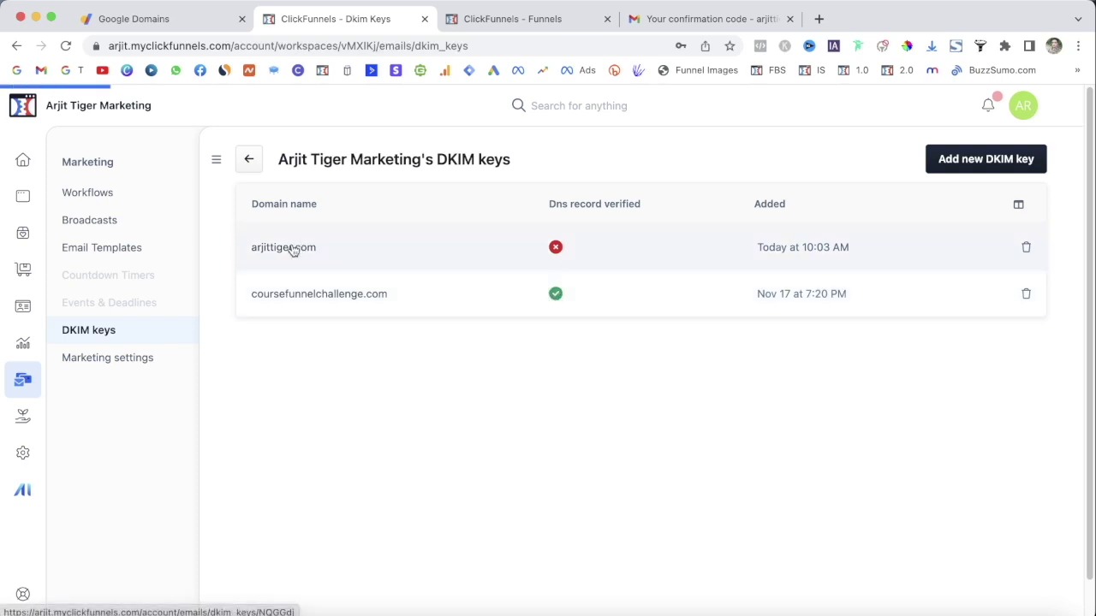
{"action": "left_click", "coordinate": [768, 170]}
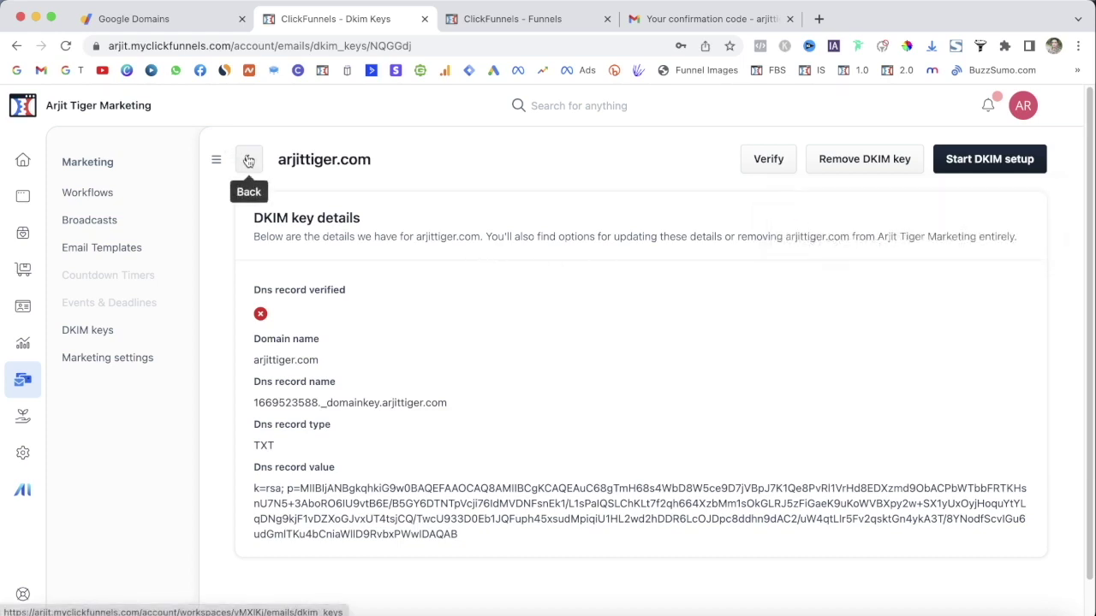
- Return to the DKIM keys list and check the coursefunnelchallenge.com key details for comparison
{"action": "left_click", "coordinate": [248, 161]}
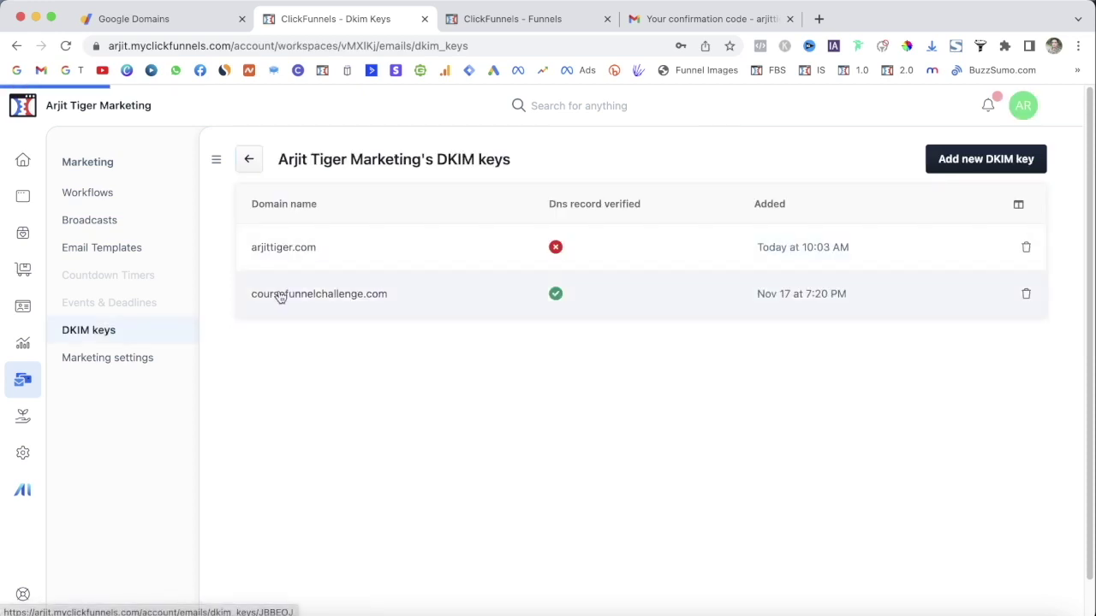
{"action": "left_click", "coordinate": [280, 295]}
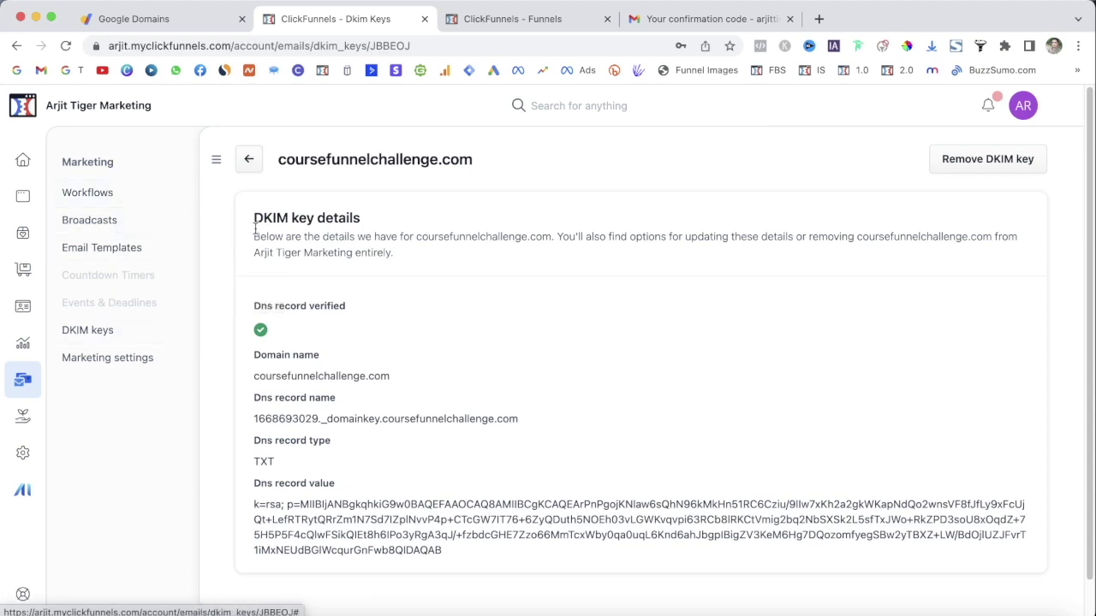
{"action": "left_click", "coordinate": [243, 169]}
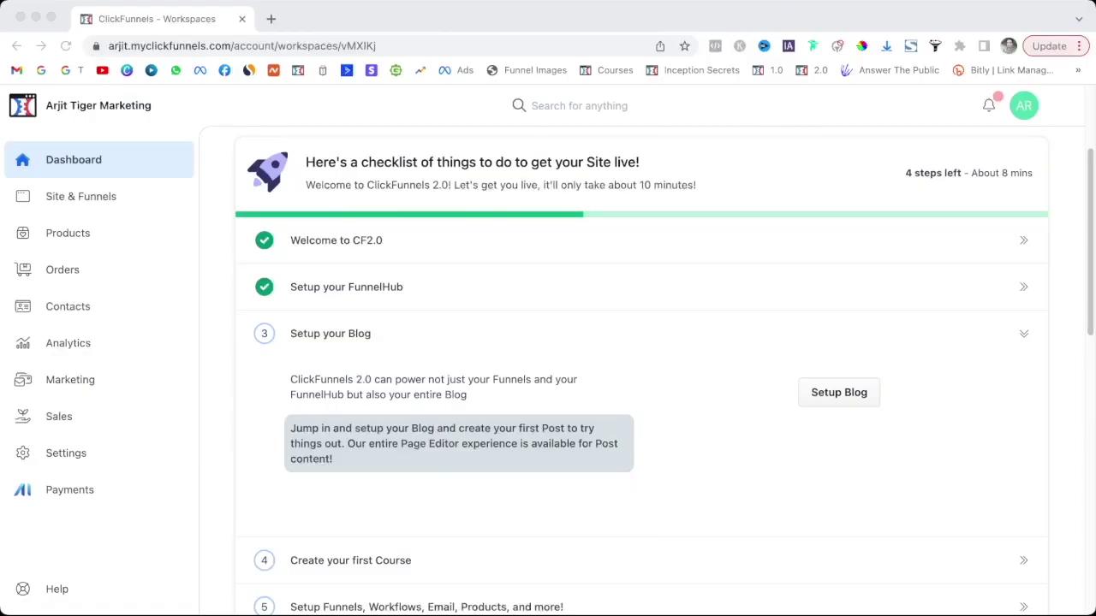
- Open the New Lead Funnel from the site's funnels and edit its test page in the page editor
{"action": "left_click", "coordinate": [81, 196]}
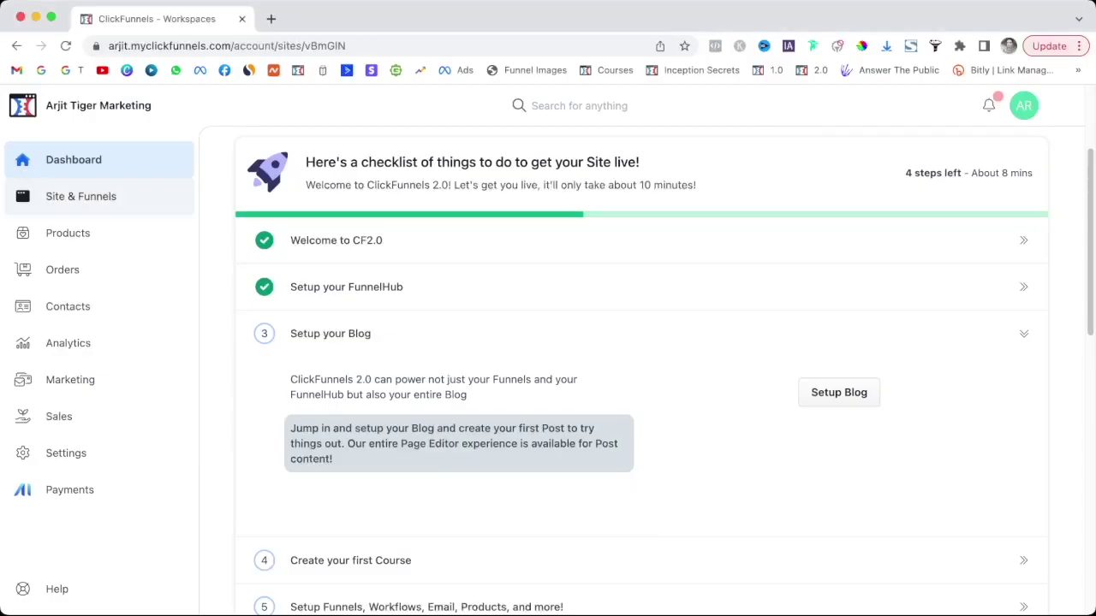
{"action": "left_click", "coordinate": [82, 321]}
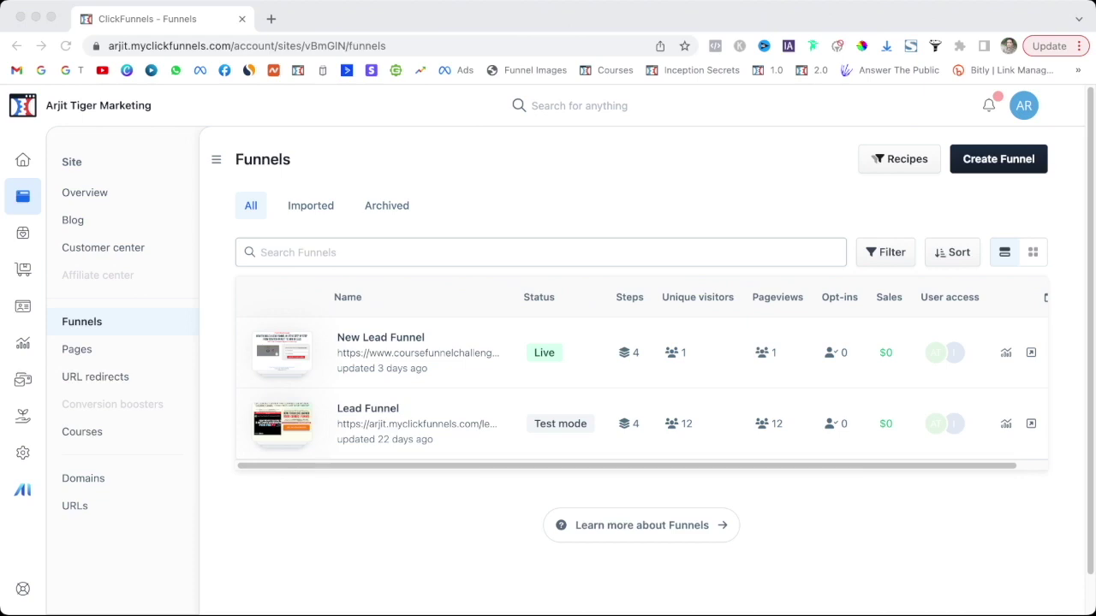
{"action": "left_click", "coordinate": [379, 345]}
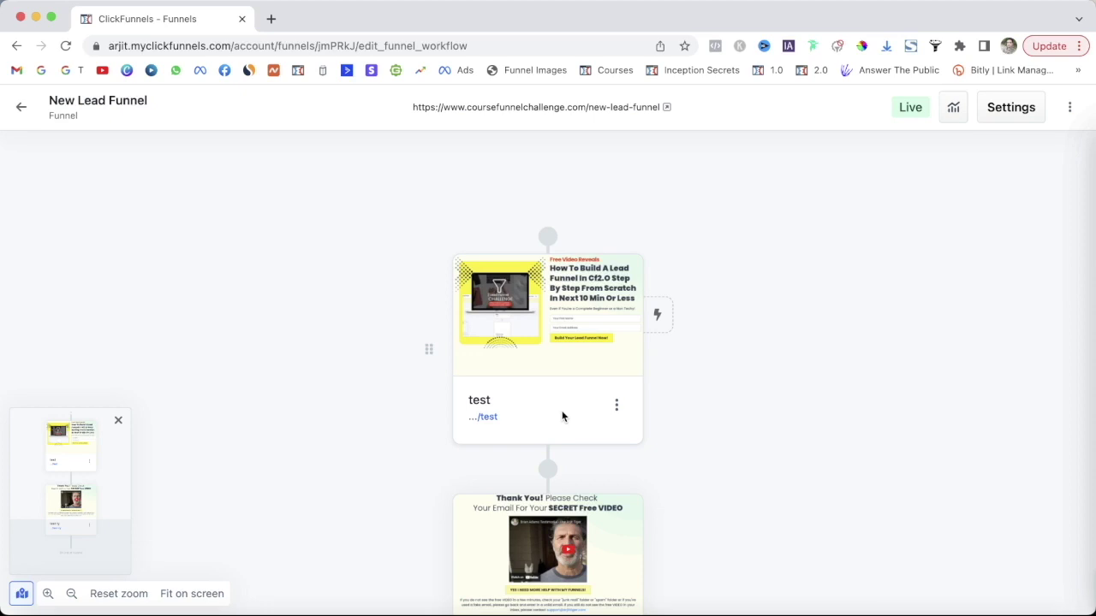
{"action": "mouse_move", "coordinate": [531, 306]}
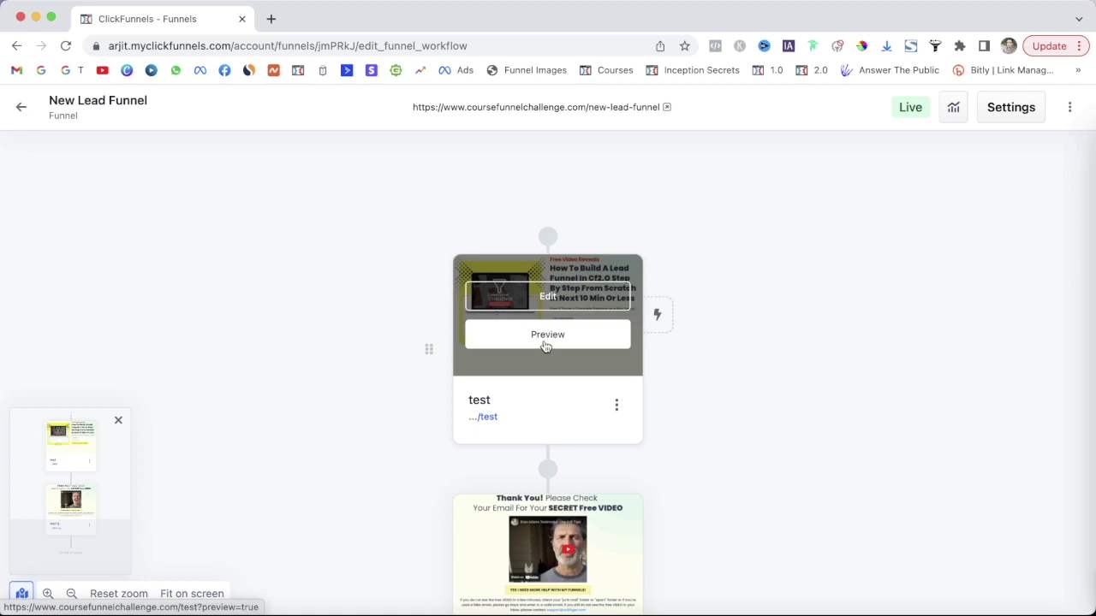
{"action": "left_click", "coordinate": [571, 304]}
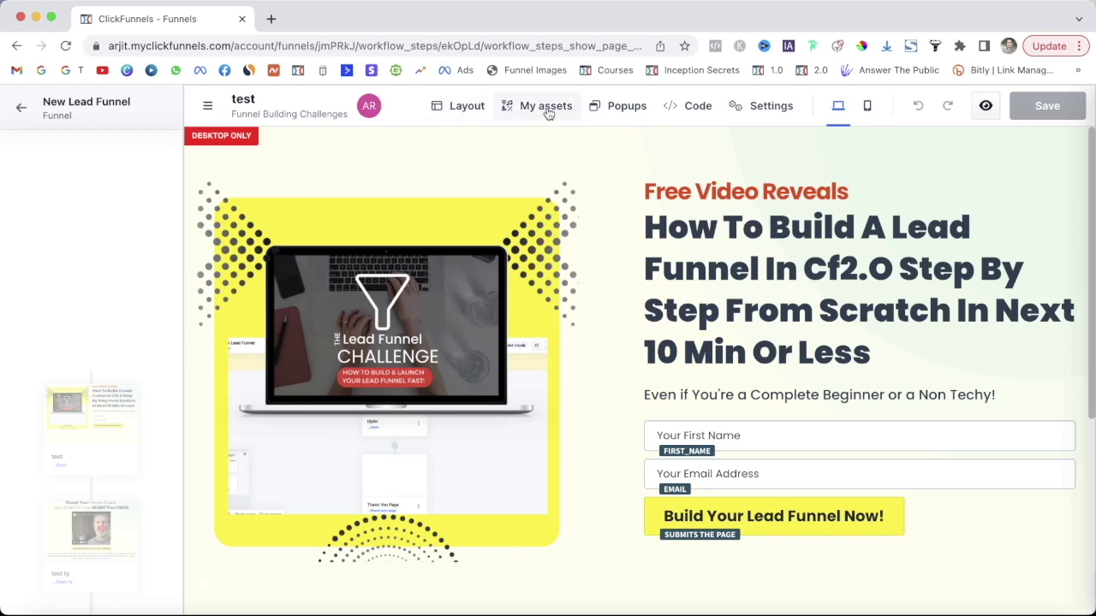
{"action": "left_click", "coordinate": [632, 107]}
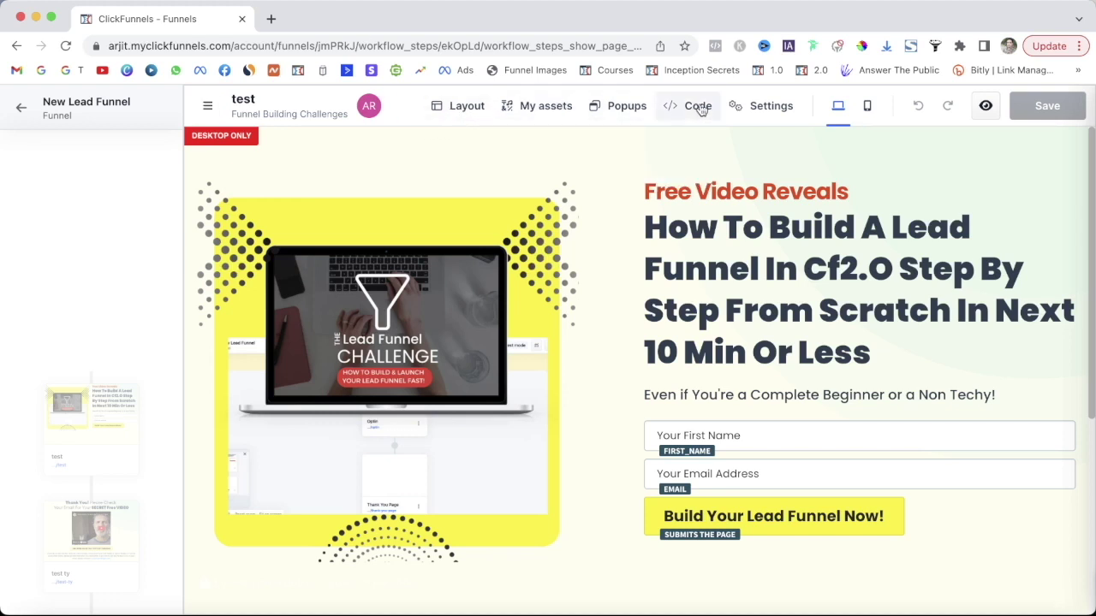
- Look over the page settings options and the mobile layout, return to the desktop layout and hide the funnel step overview
{"action": "mouse_move", "coordinate": [766, 110]}
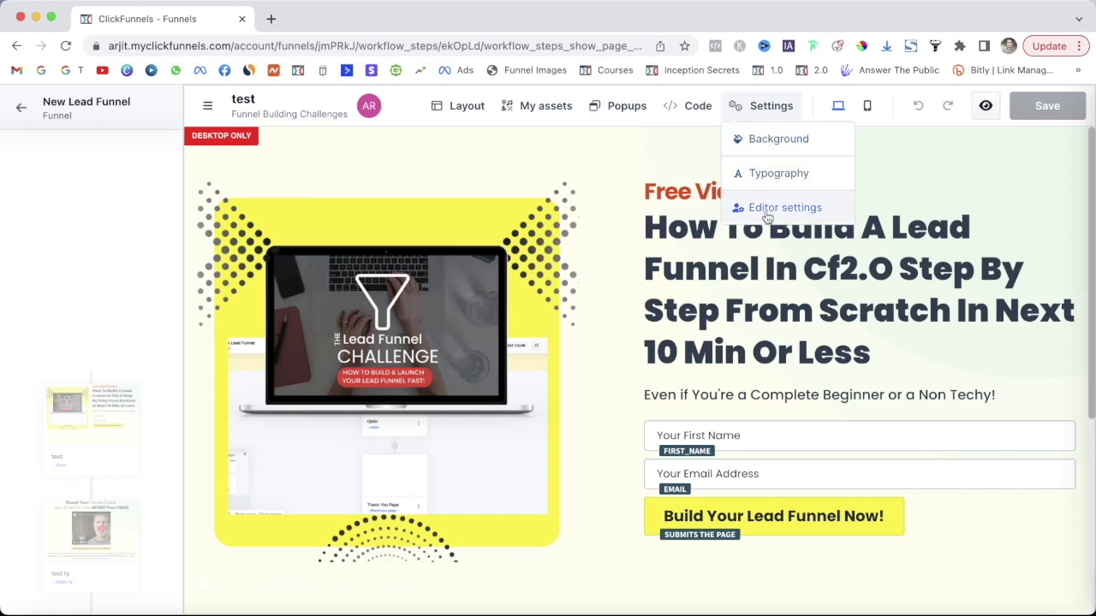
{"action": "left_click", "coordinate": [867, 106]}
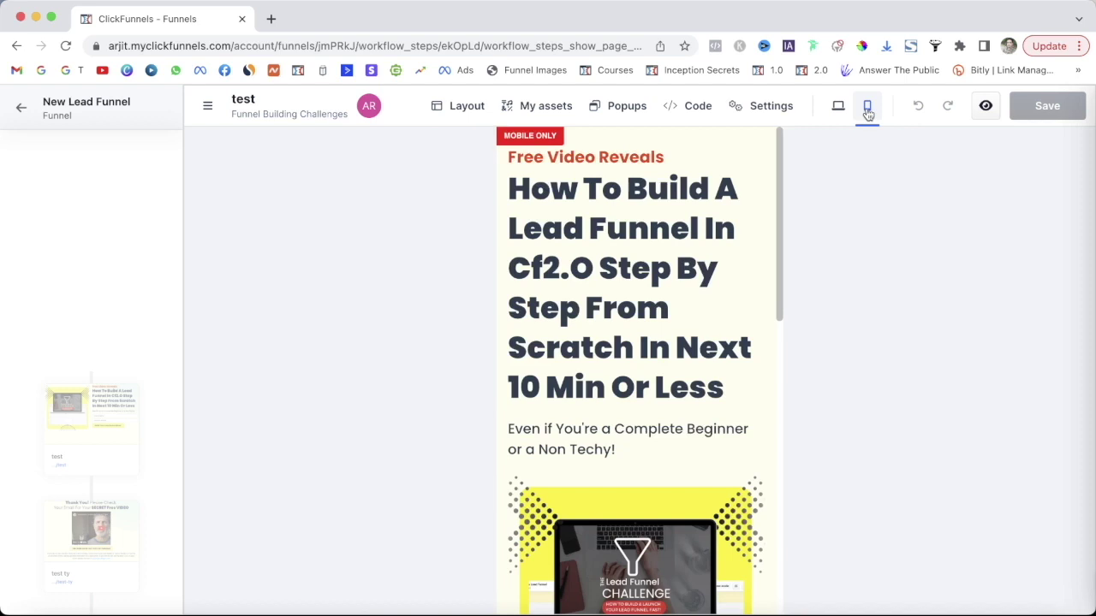
{"action": "left_click", "coordinate": [919, 106]}
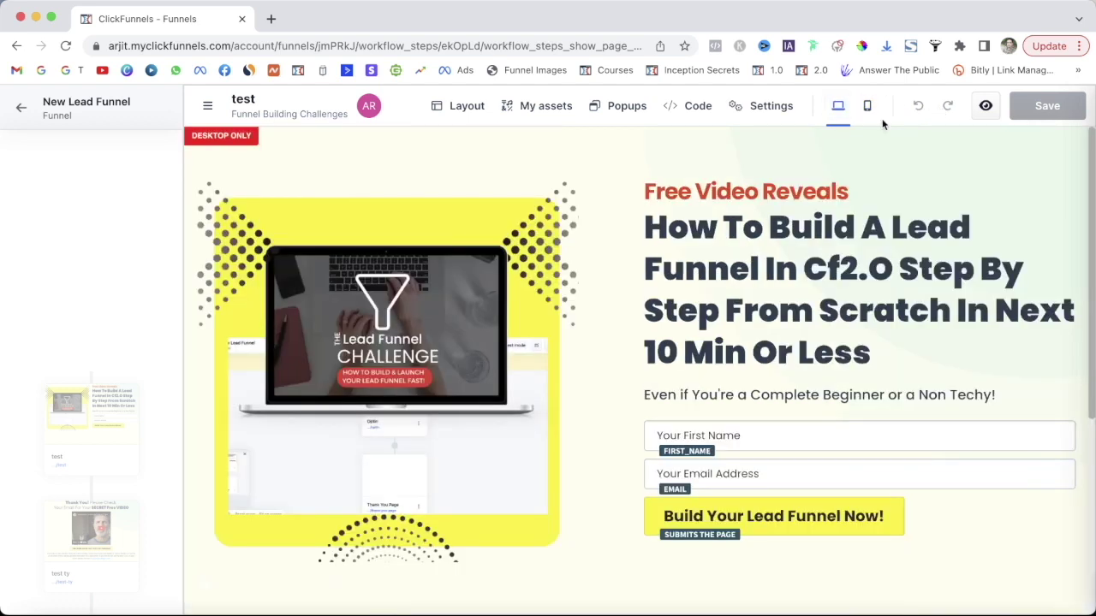
{"action": "left_click", "coordinate": [208, 102]}
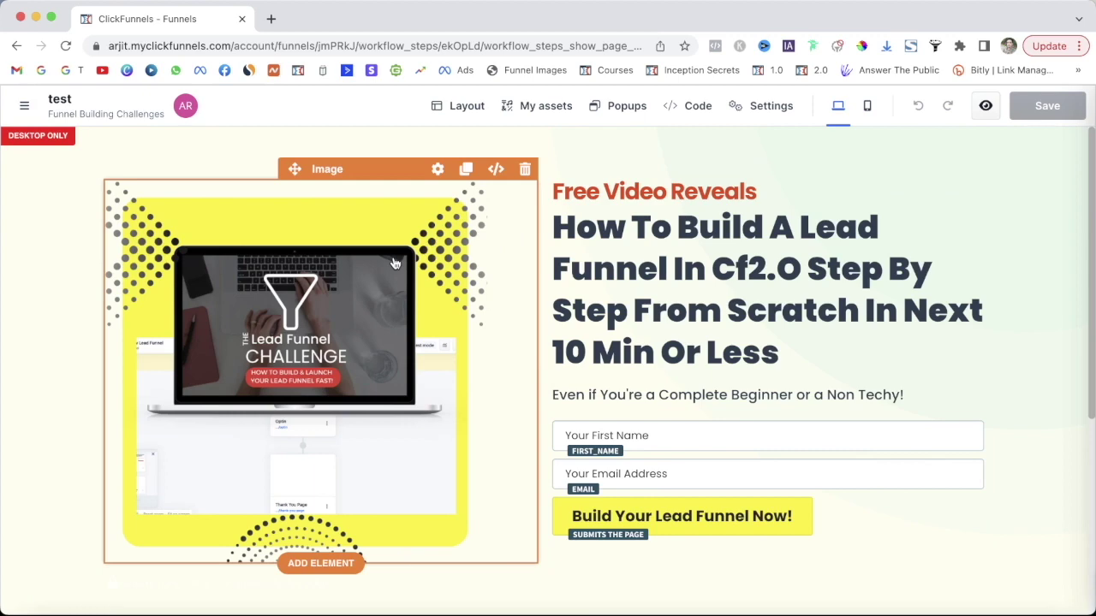
- Open the laptop image's settings to view the image gallery for swapping the picture, and close them
{"action": "left_click", "coordinate": [437, 168]}
{"action": "left_click", "coordinate": [1067, 269]}
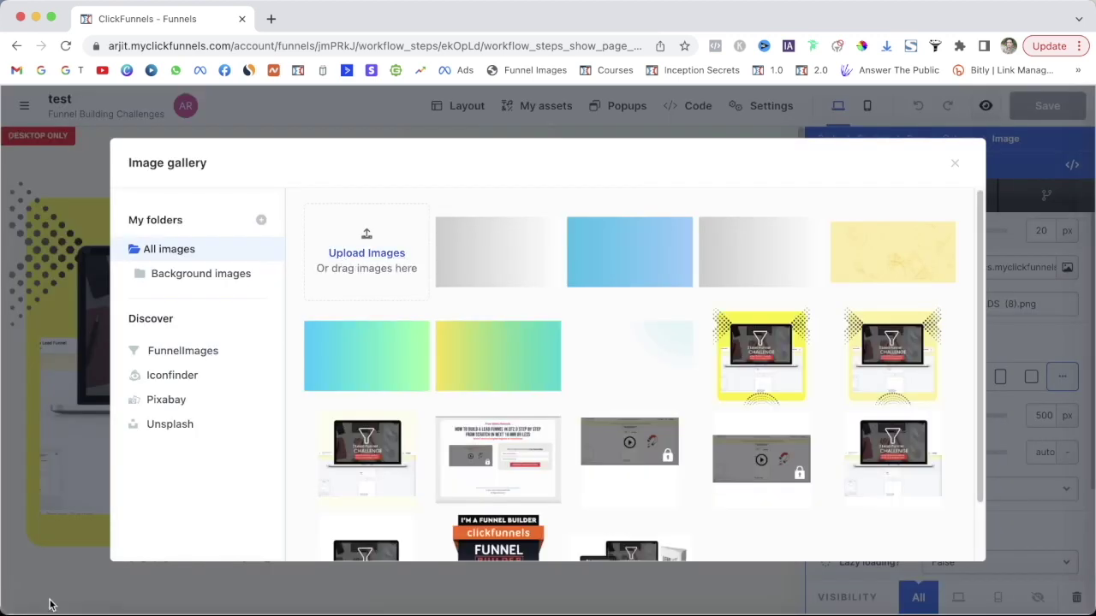
{"action": "key", "text": "Escape"}
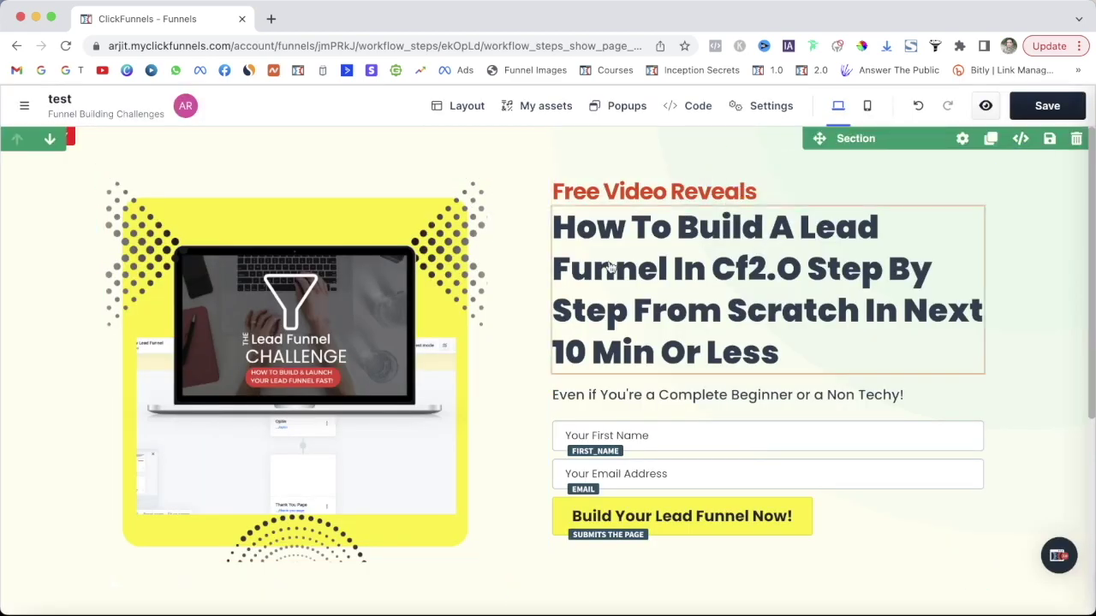
- Add a wide blank section beneath the Facebook Disclaimer at the page's end, with a two-column row inside
{"action": "mouse_move", "coordinate": [1092, 192]}
{"action": "left_mouse_down"}
{"action": "mouse_move", "coordinate": [1092, 380]}
{"action": "mouse_move", "coordinate": [1092, 193]}
{"action": "left_mouse_up"}
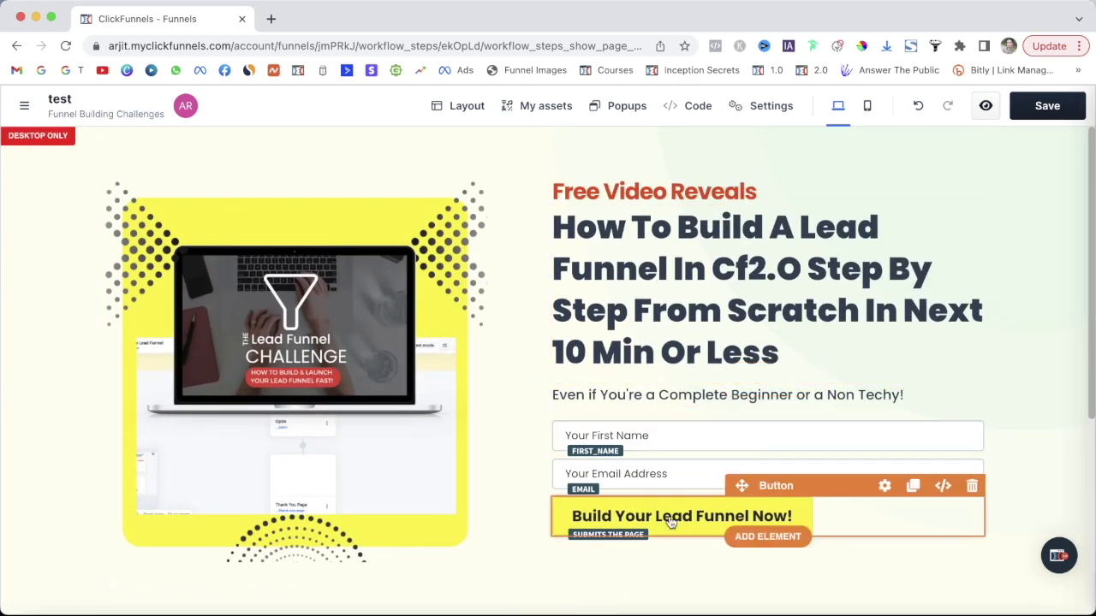
{"action": "scroll", "coordinate": [500, 399], "scroll_direction": "down", "scroll_amount": 3}
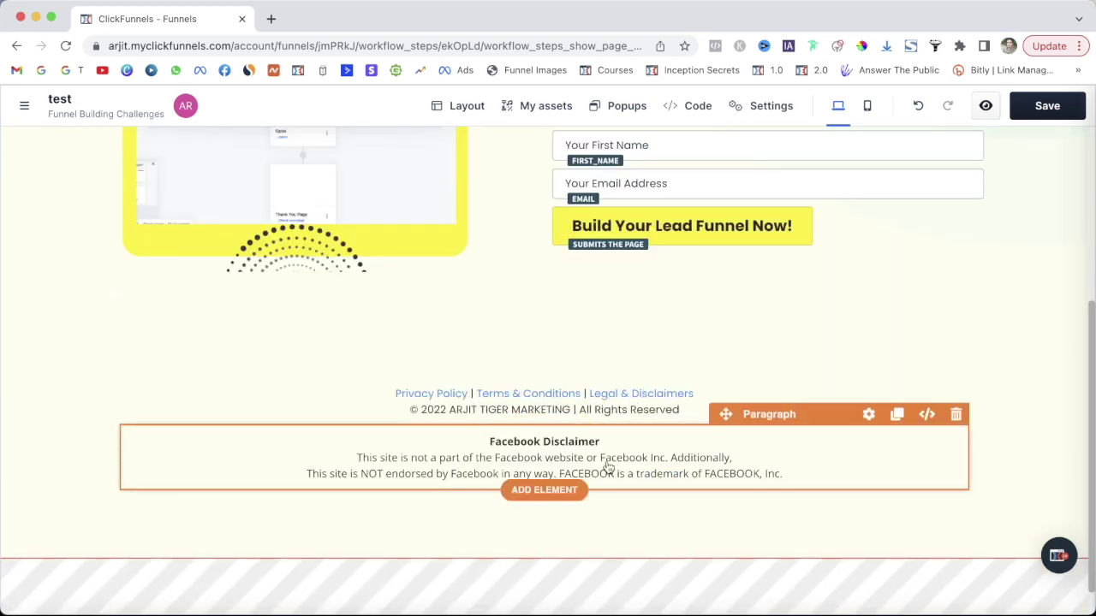
{"action": "left_click_drag", "start_coordinate": [1092, 417], "coordinate": [1092, 467]}
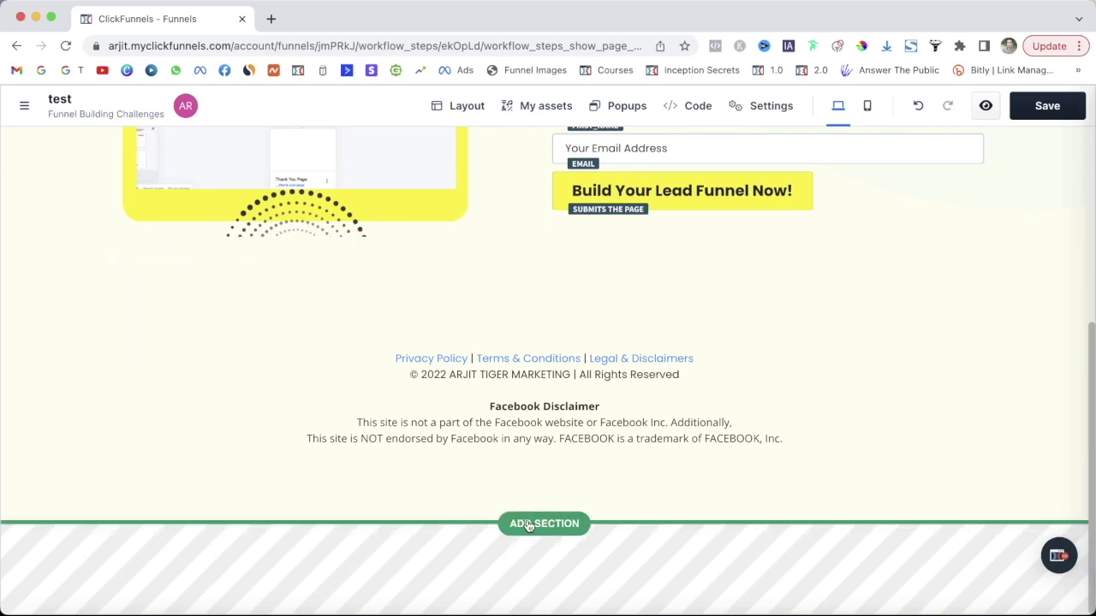
{"action": "left_click", "coordinate": [528, 525]}
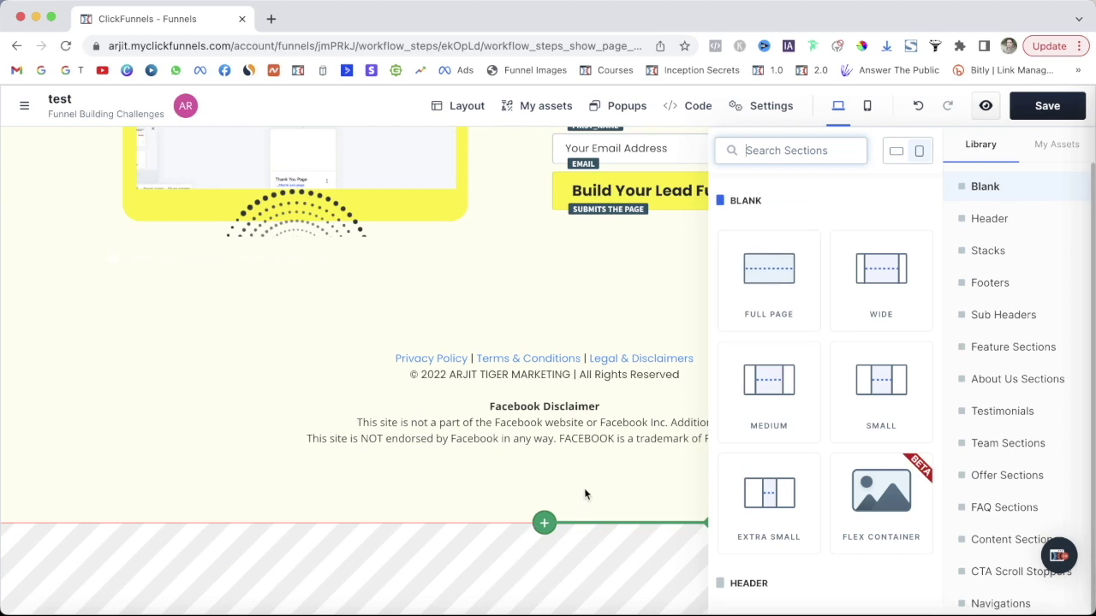
{"action": "left_click", "coordinate": [896, 263]}
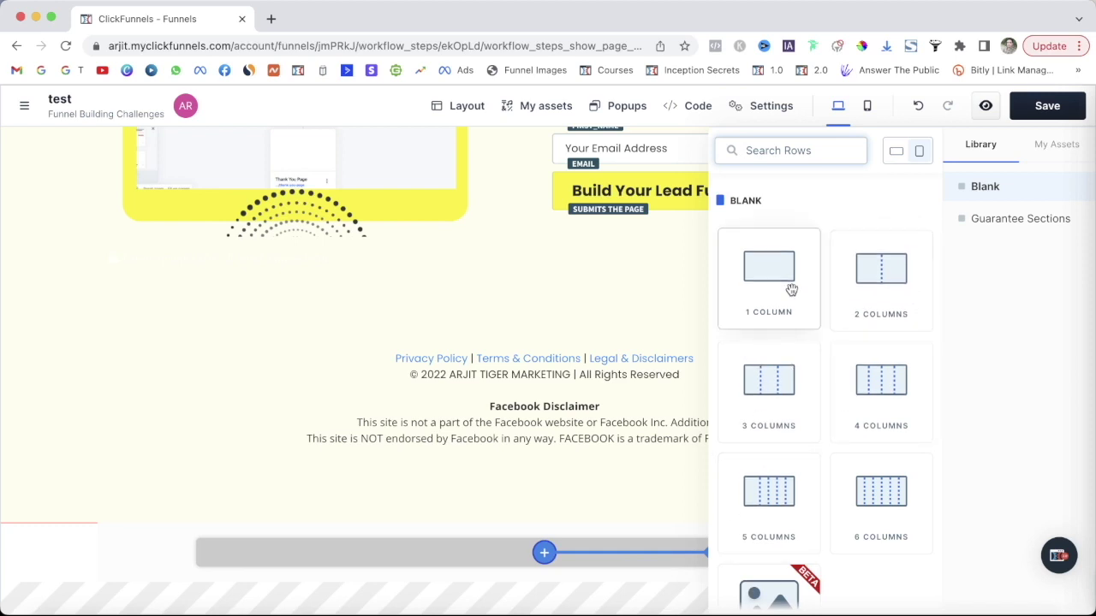
{"action": "left_click", "coordinate": [522, 246]}
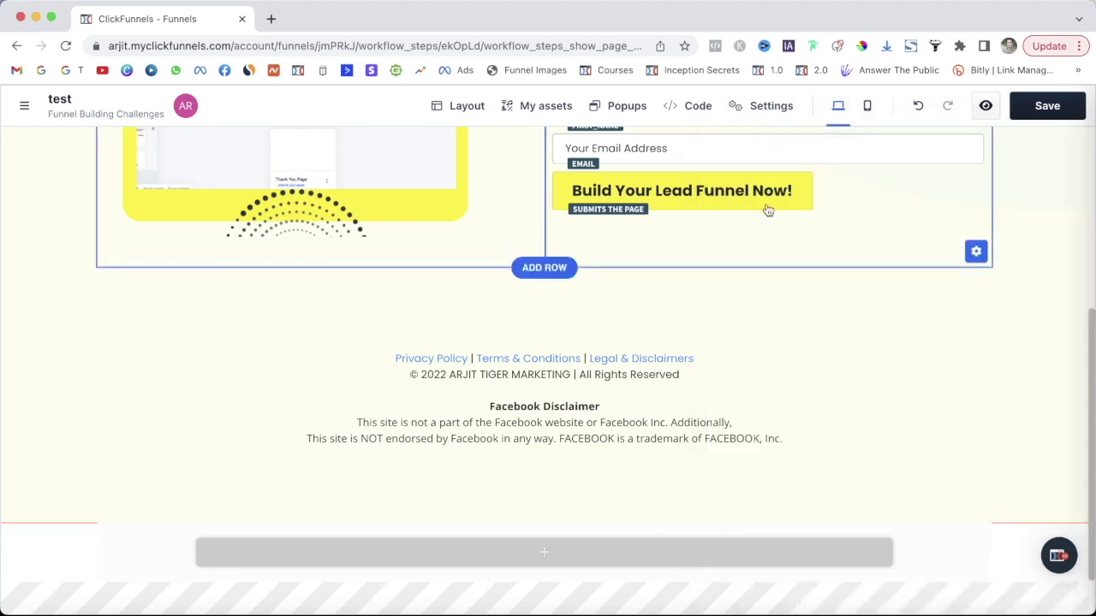
{"action": "left_click", "coordinate": [544, 552]}
{"action": "left_click", "coordinate": [890, 273]}
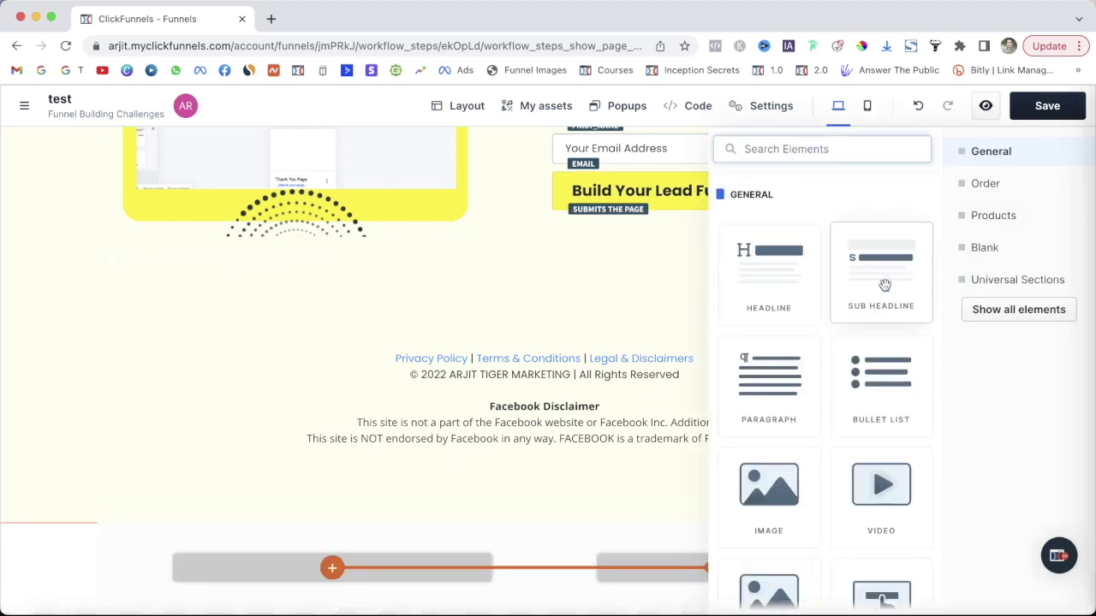
- Fill the new row with an image in the left column and a headline, input field and button in the right column
{"action": "left_click_drag", "start_coordinate": [774, 292], "coordinate": [698, 473]}
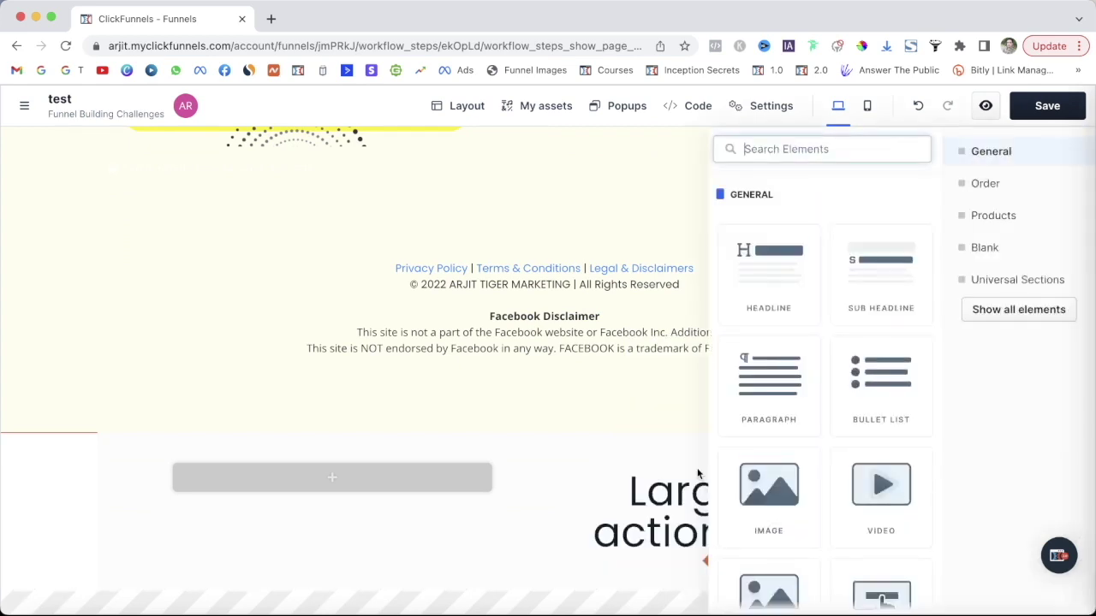
{"action": "left_click_drag", "start_coordinate": [769, 485], "coordinate": [440, 476]}
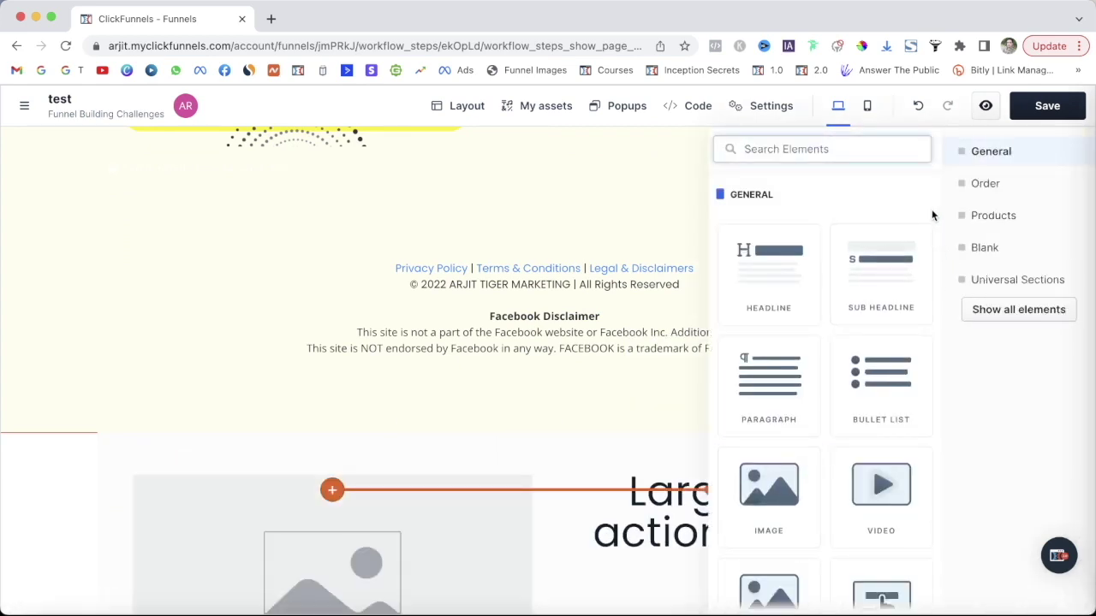
{"action": "left_click", "coordinate": [822, 154]}
{"action": "type", "text": "in"}
{"action": "left_click_drag", "start_coordinate": [769, 266], "coordinate": [714, 410]}
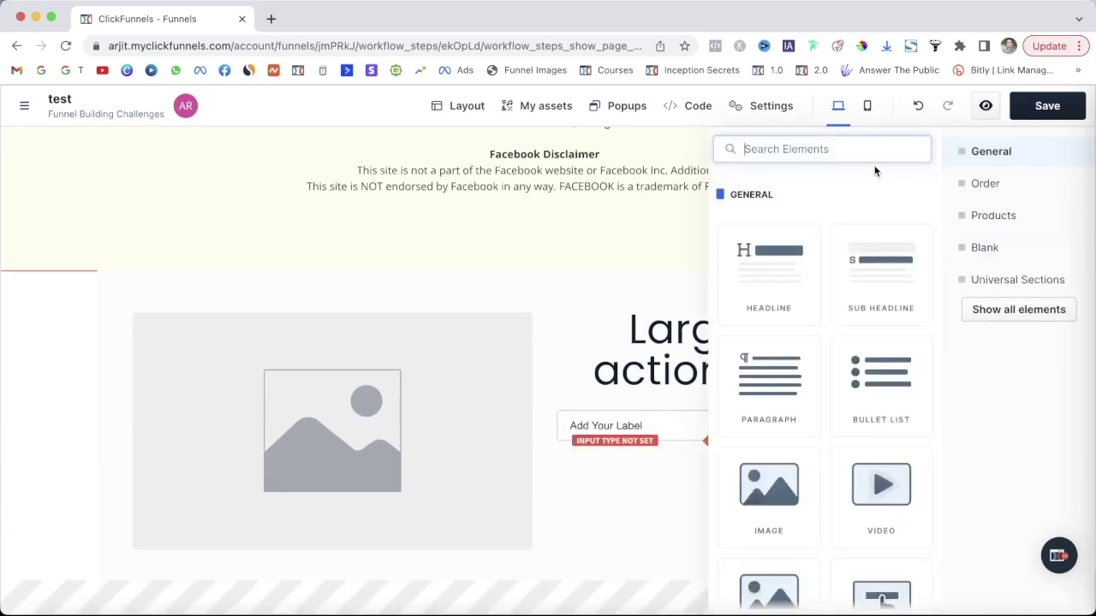
{"action": "left_click_drag", "start_coordinate": [882, 592], "coordinate": [704, 406]}
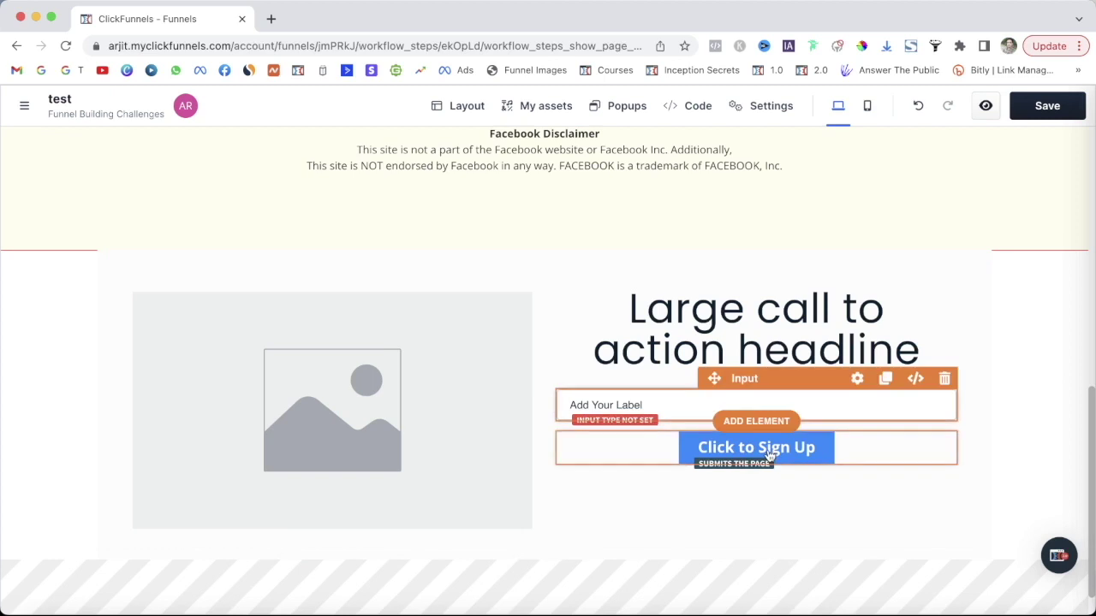
- Delete the large call to action headline from the right column and duplicate the input field
{"action": "left_click", "coordinate": [944, 269]}
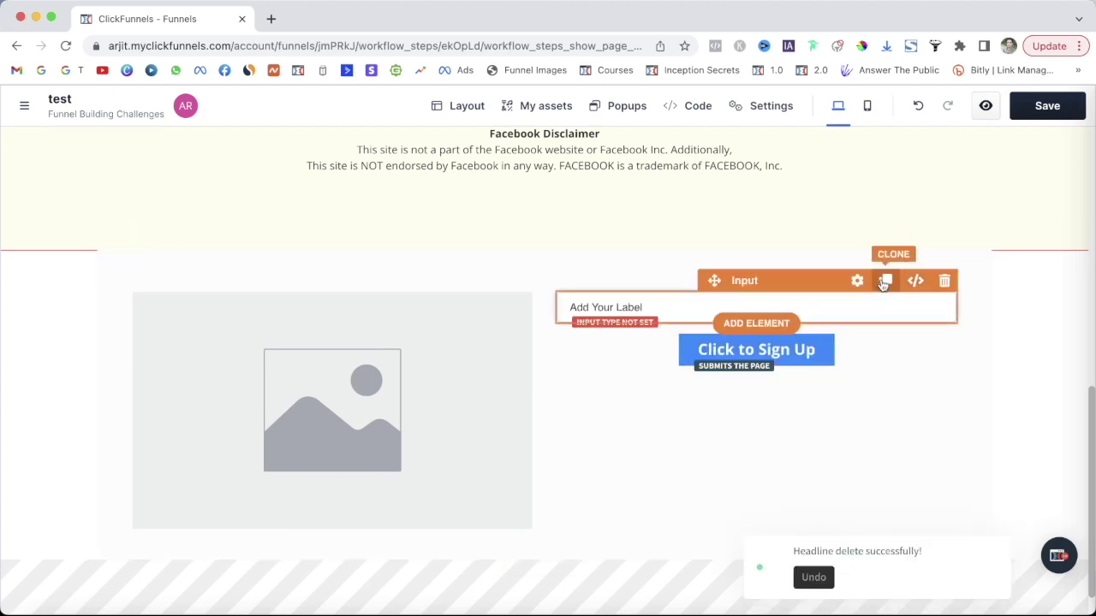
{"action": "left_click", "coordinate": [885, 282]}
- Set the upper input field's label text to Name and increase its top padding
{"action": "left_click", "coordinate": [856, 281]}
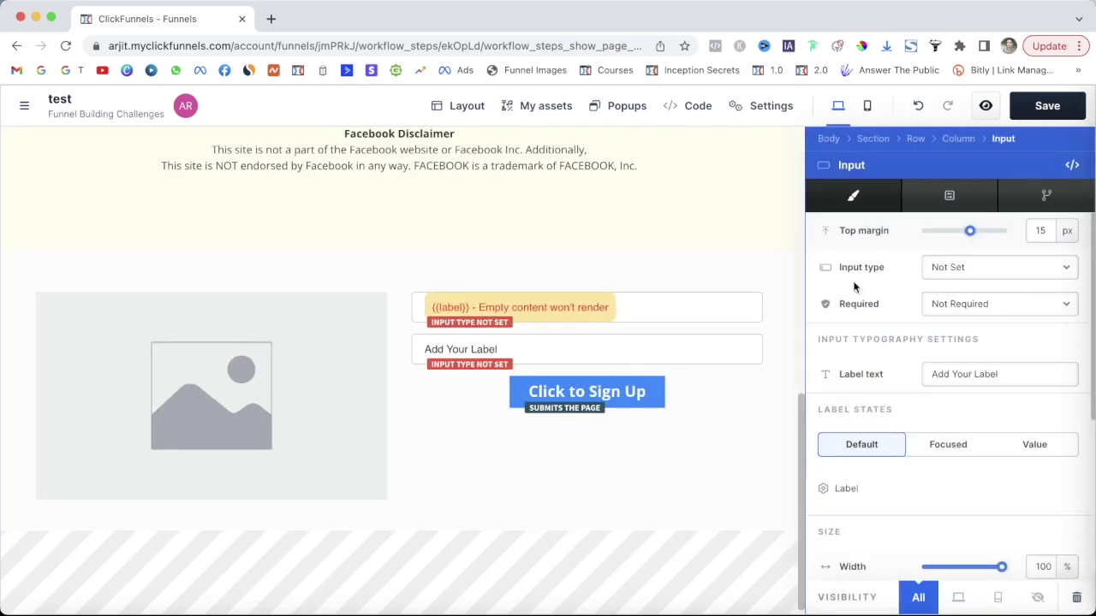
{"action": "left_click", "coordinate": [974, 307]}
{"action": "left_click", "coordinate": [973, 304]}
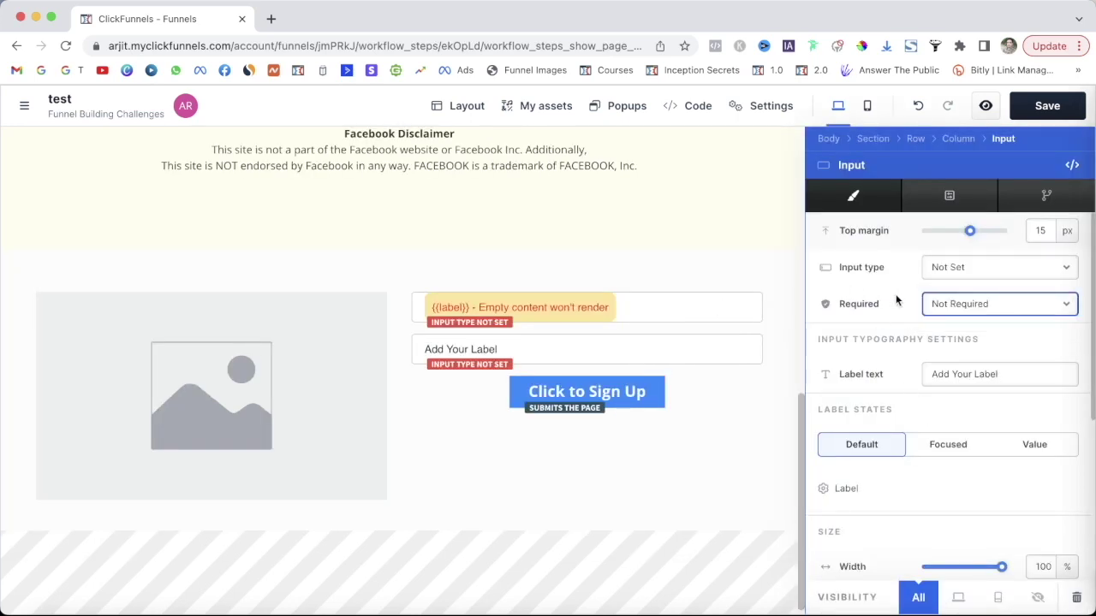
{"action": "left_click", "coordinate": [957, 378]}
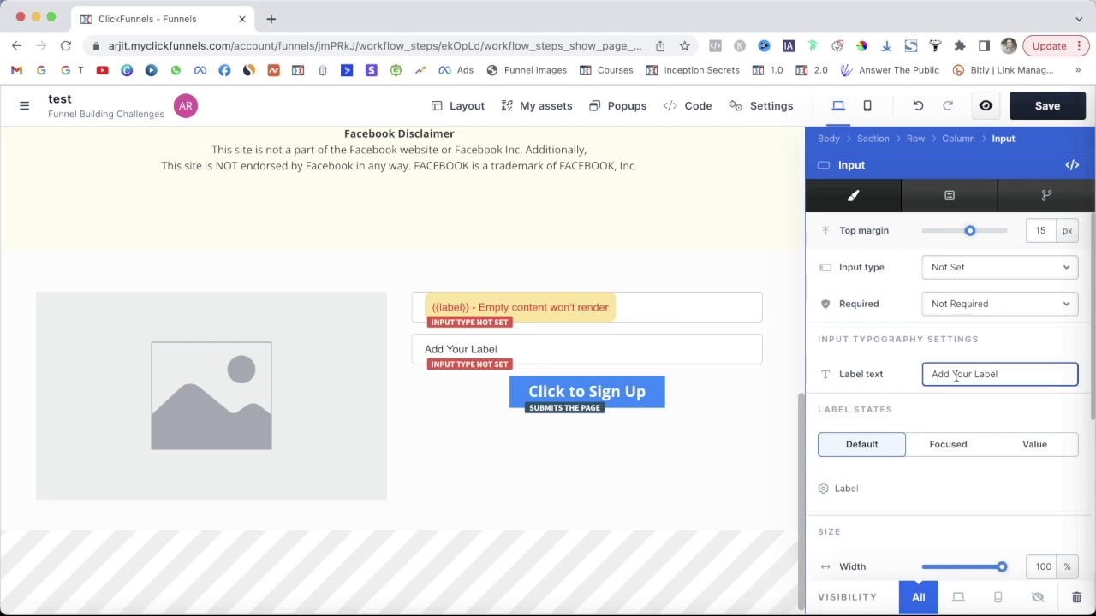
{"action": "type", "text": "Name"}
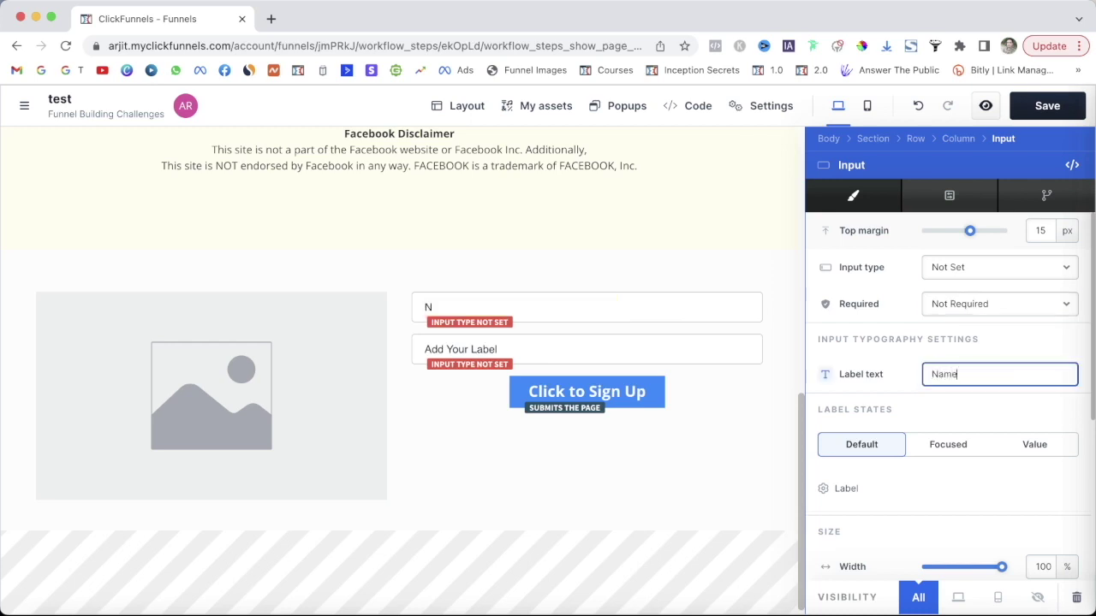
{"action": "scroll", "coordinate": [925, 305], "scroll_direction": "down", "scroll_amount": 5}
{"action": "mouse_move", "coordinate": [939, 281]}
{"action": "left_mouse_down"}
{"action": "mouse_move", "coordinate": [954, 282]}
{"action": "mouse_move", "coordinate": [939, 285]}
{"action": "left_mouse_up"}
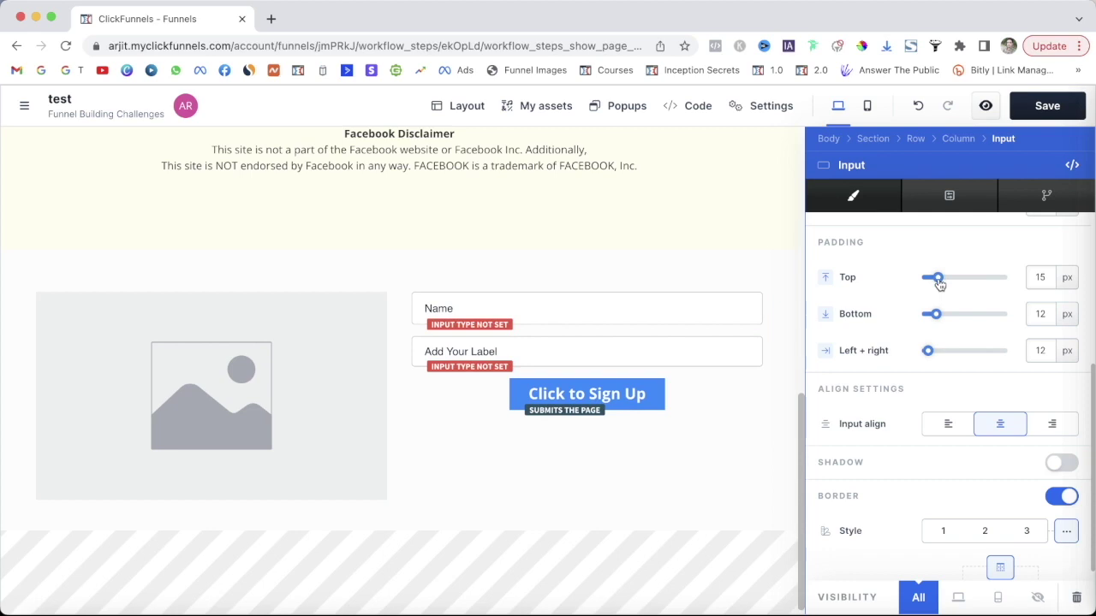
{"action": "key", "text": "Escape"}
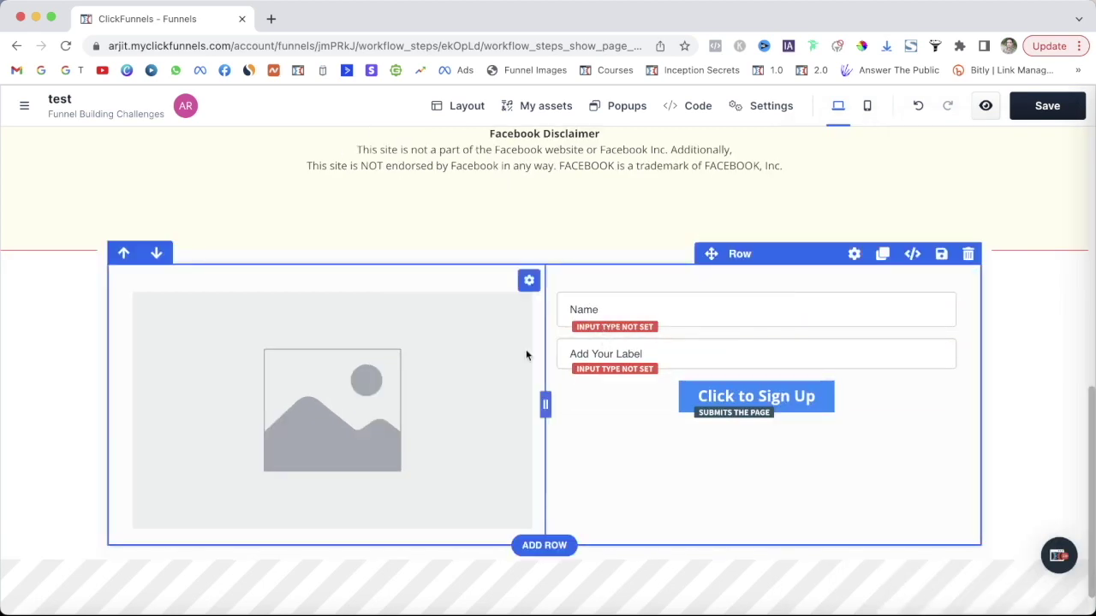
- Add a one-column row below the two-column row and place a paragraph in it
{"action": "left_click", "coordinate": [539, 549]}
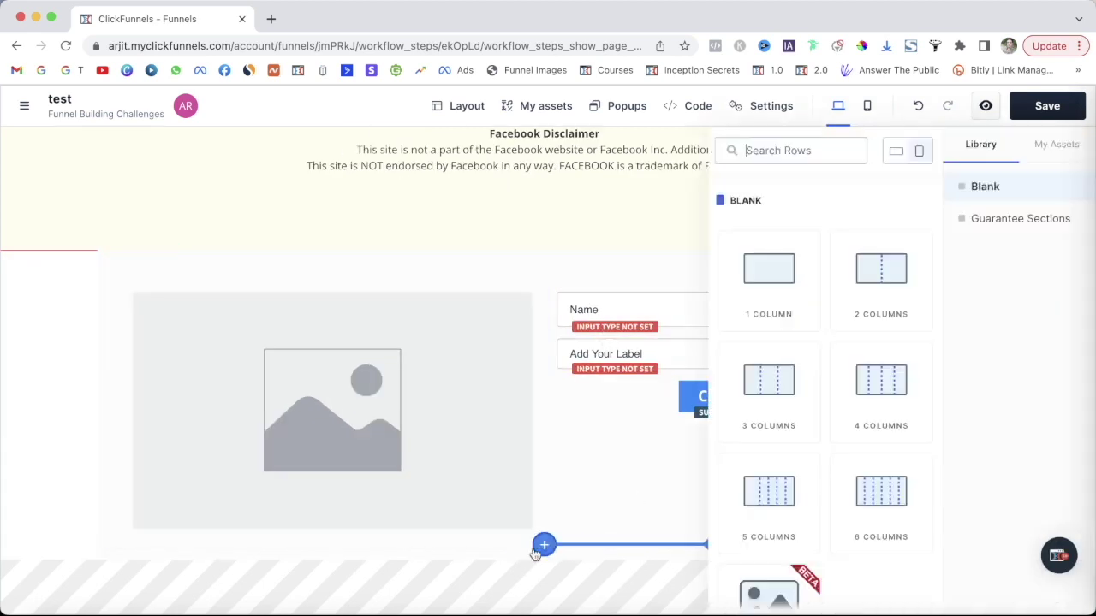
{"action": "left_click", "coordinate": [771, 280]}
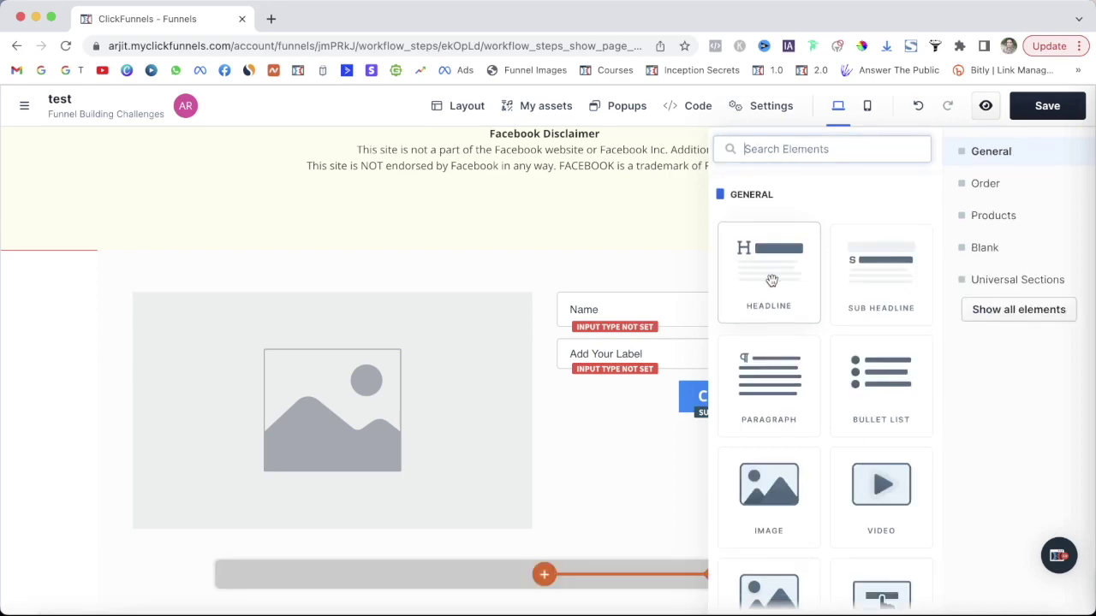
{"action": "left_click", "coordinate": [765, 376]}
- Place a headline above the Name field, with one sub headline below it and another above it
{"action": "left_click_drag", "start_coordinate": [1076, 448], "coordinate": [1085, 428]}
{"action": "left_click", "coordinate": [732, 423]}
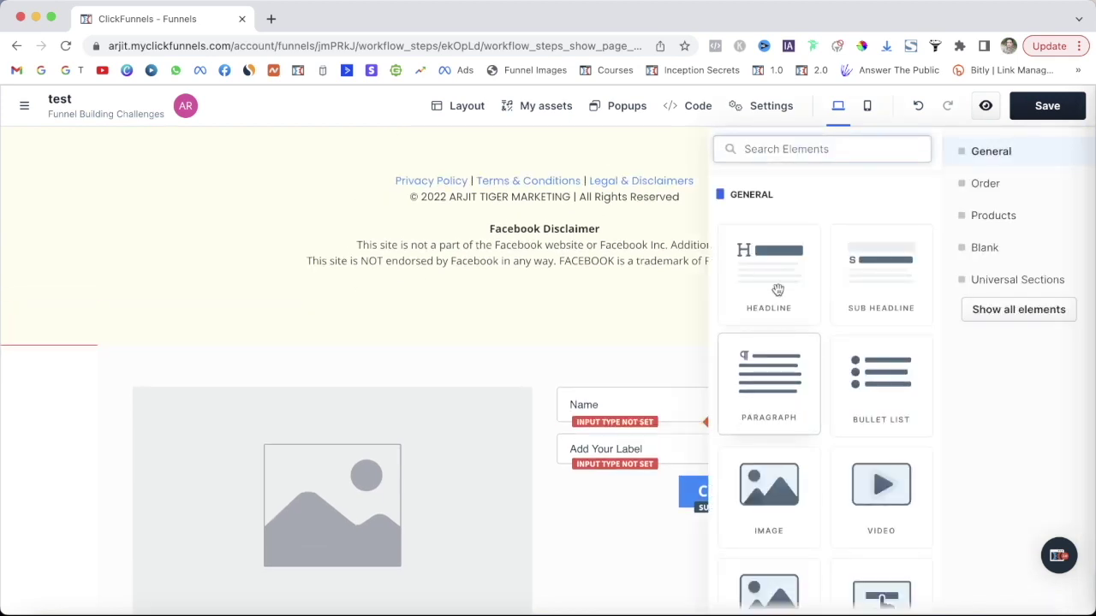
{"action": "left_click", "coordinate": [777, 338]}
{"action": "left_click_drag", "start_coordinate": [861, 318], "coordinate": [762, 454]}
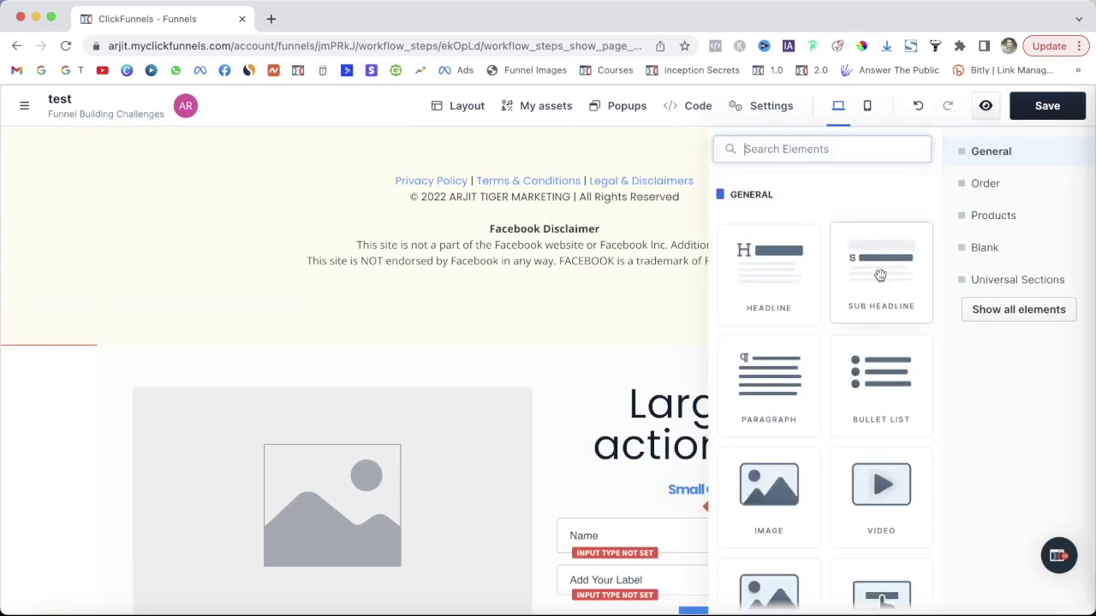
{"action": "left_click_drag", "start_coordinate": [881, 272], "coordinate": [695, 386]}
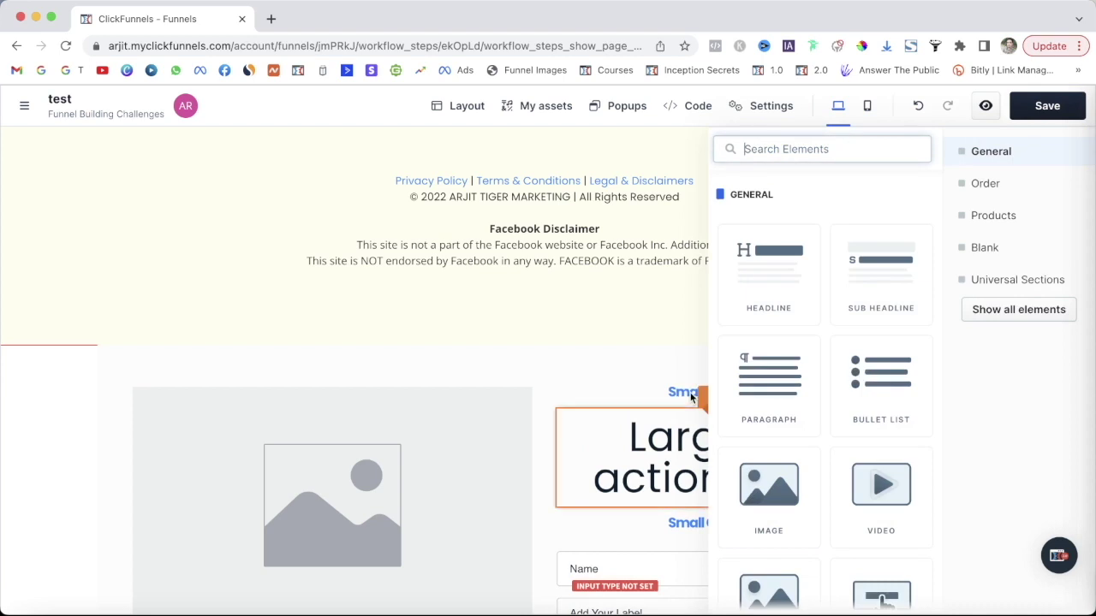
- Delete the newly added section with all its rows from the end of the page
{"action": "left_click_drag", "start_coordinate": [1089, 373], "coordinate": [1091, 449]}
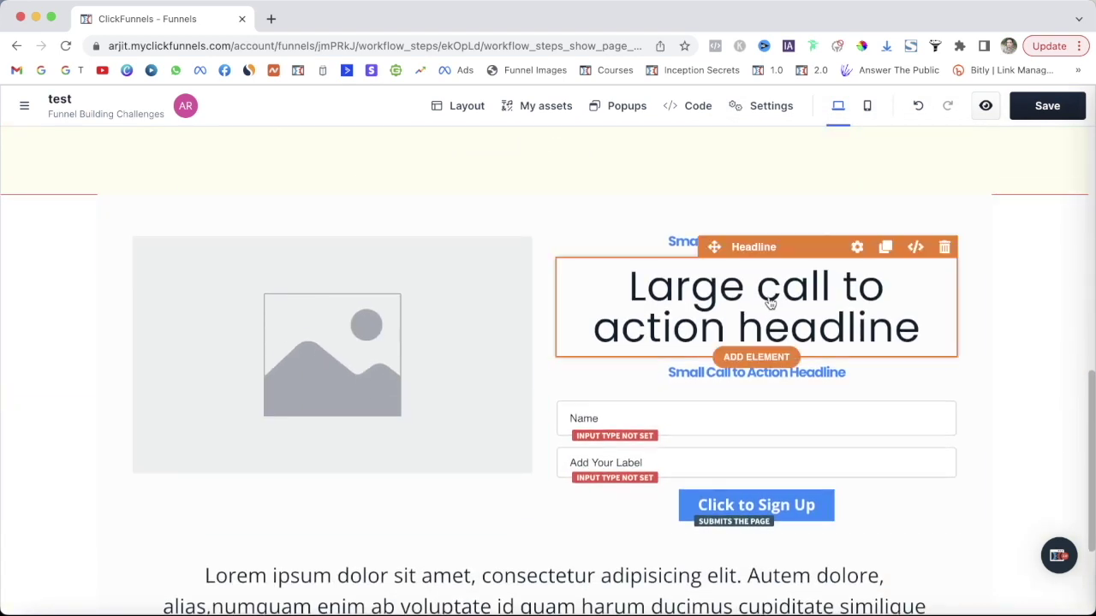
{"action": "left_click", "coordinate": [980, 183]}
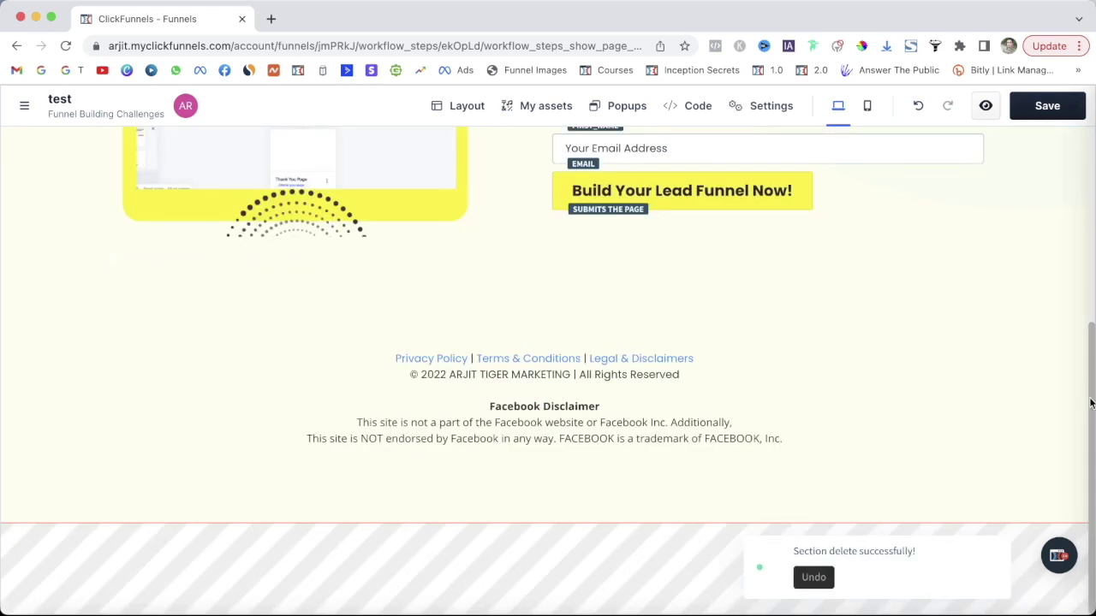
- Go back to the page's hero section, check the laptop image's replacement choices in the image gallery again, and close it
{"action": "scroll", "coordinate": [664, 274], "scroll_direction": "up", "scroll_amount": 5}
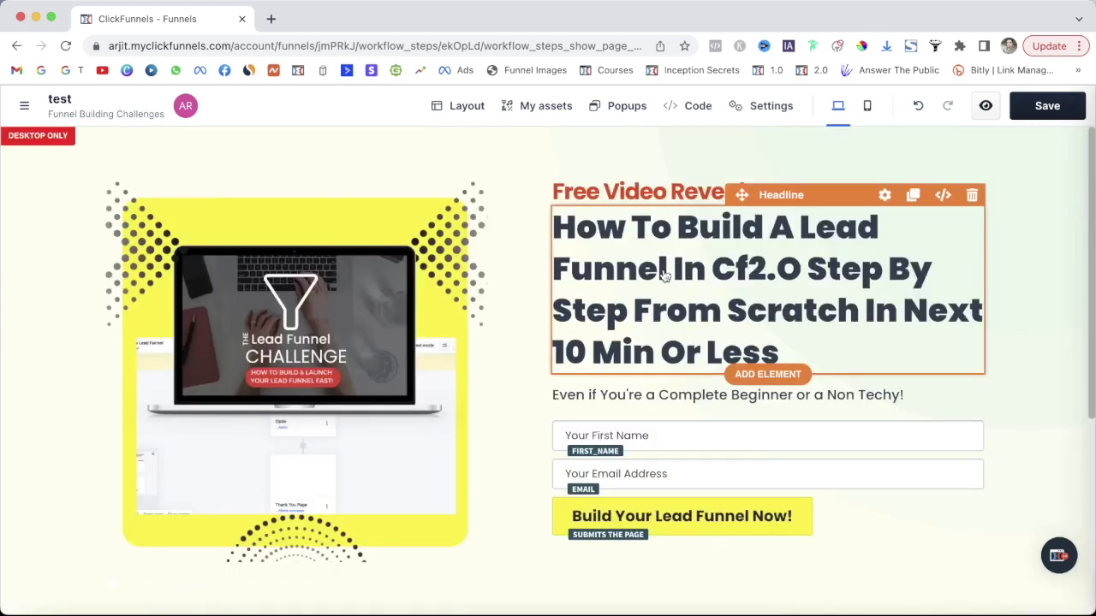
{"action": "left_click", "coordinate": [365, 325]}
{"action": "left_click", "coordinate": [1062, 271]}
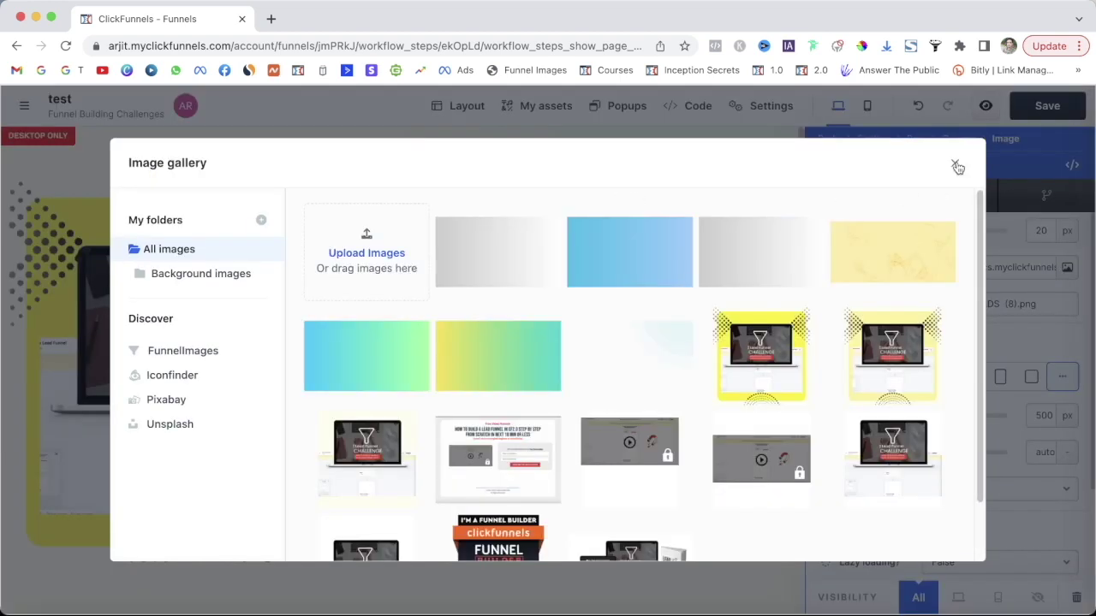
{"action": "key", "text": "Escape"}
- Change the red sub headline above the main headline to "Free Pdf Downloads Here"
{"action": "left_click", "coordinate": [682, 205]}
{"action": "left_click", "coordinate": [739, 192]}
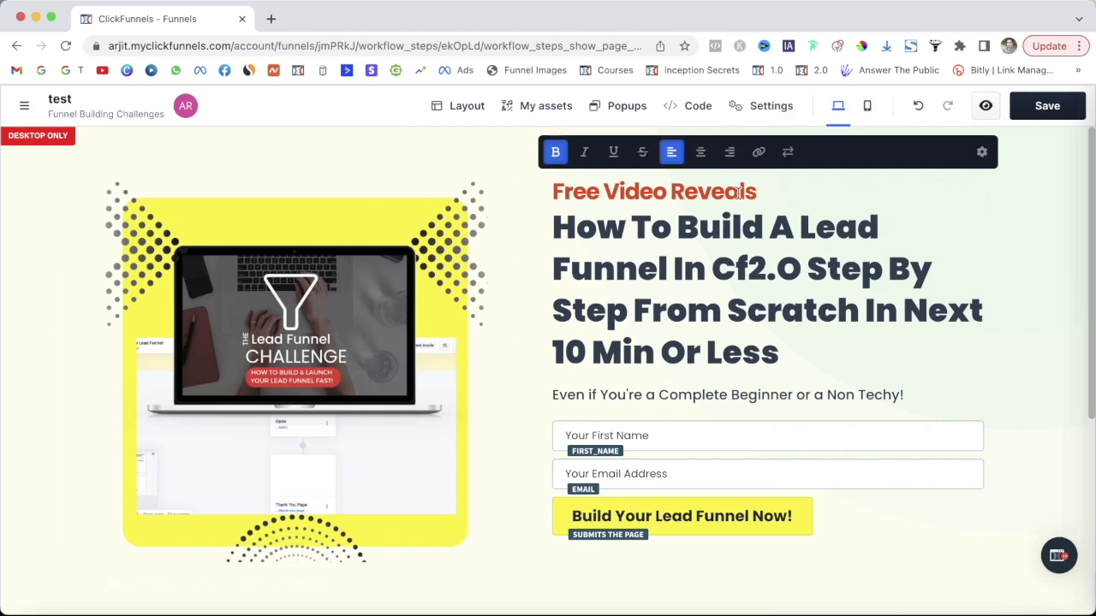
{"action": "key", "text": "BackSpace"}
{"action": "key", "text": "BackSpace"}
{"action": "key", "text": "BackSpace"}
{"action": "key", "text": "BackSpace"}
{"action": "key", "text": "BackSpace"}
{"action": "key", "text": "BackSpace"}
{"action": "key", "text": "BackSpace"}
{"action": "key", "text": "BackSpace"}
{"action": "key", "text": "BackSpace"}
{"action": "key", "text": "BackSpace"}
{"action": "key", "text": "BackSpace"}
{"action": "type", "text": "Pdf Download"}
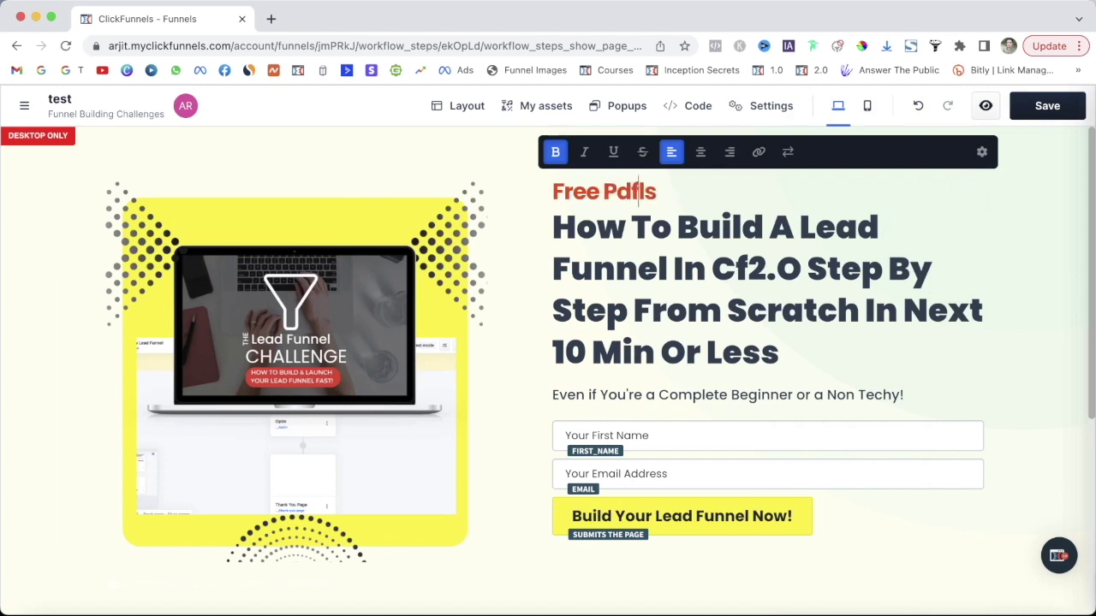
{"action": "key", "text": "Delete"}
{"action": "key", "text": "Delete"}
{"action": "type", "text": "s Here"}
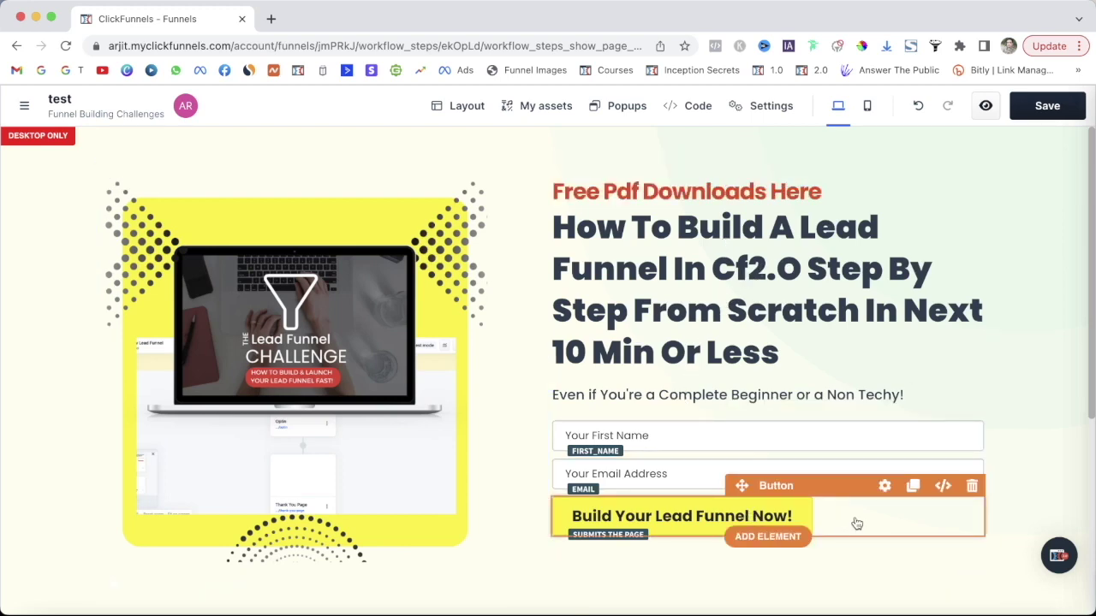
- Look through the submit button's text, action, spacing, style and font settings, and close them
{"action": "left_click", "coordinate": [885, 486]}
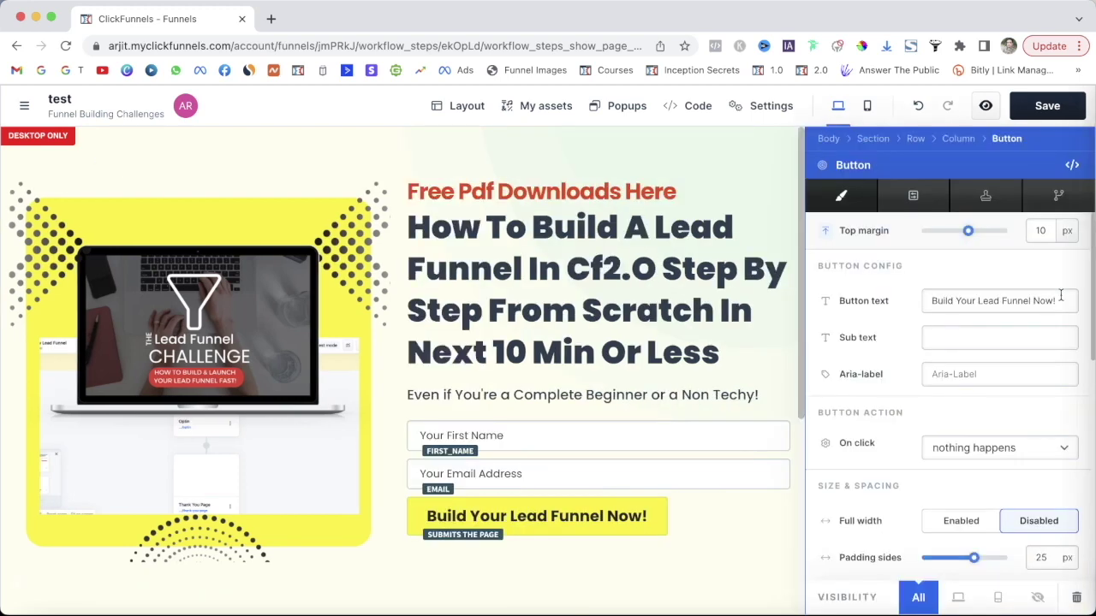
{"action": "left_click", "coordinate": [1060, 295]}
{"action": "scroll", "coordinate": [1079, 385], "scroll_direction": "down", "scroll_amount": 10}
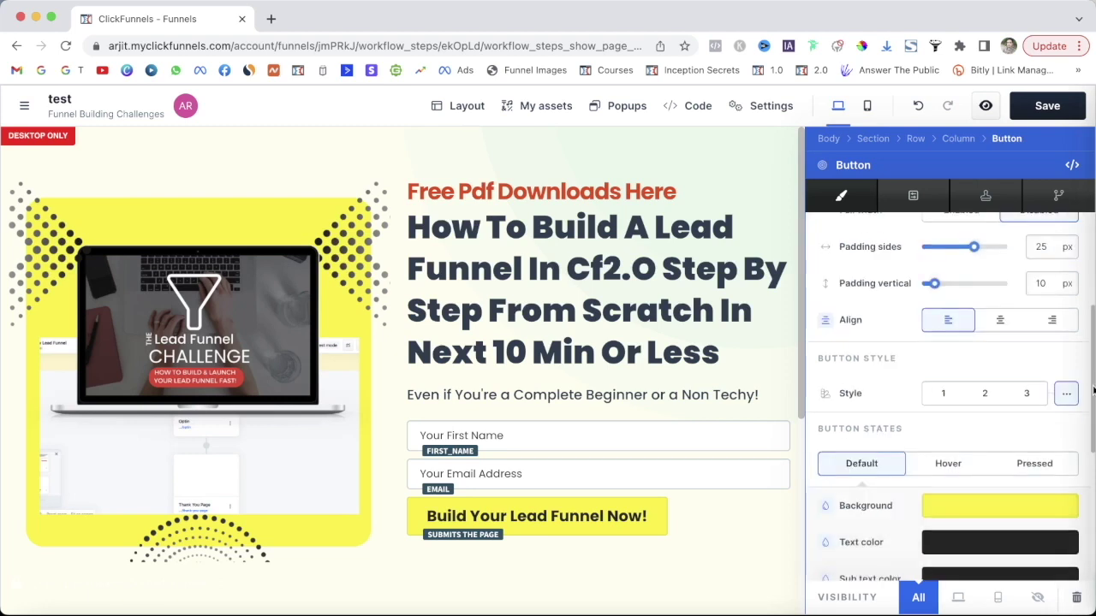
{"action": "scroll", "coordinate": [1092, 428], "scroll_direction": "down", "scroll_amount": 2}
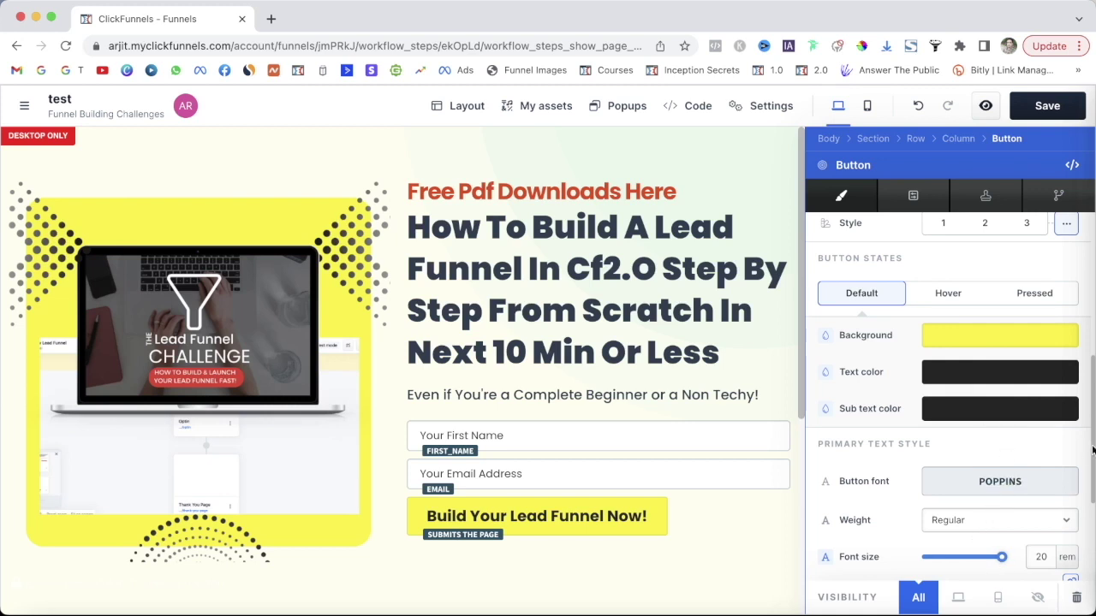
{"action": "left_click_drag", "start_coordinate": [1093, 450], "coordinate": [1093, 597]}
{"action": "scroll", "coordinate": [1094, 598], "scroll_direction": "up", "scroll_amount": 10}
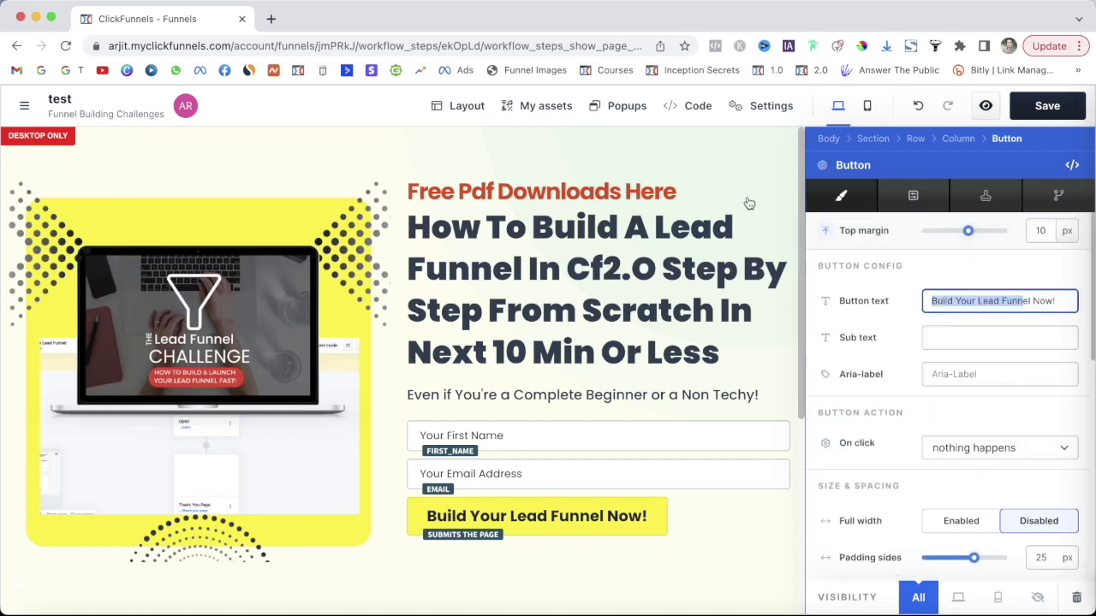
{"action": "left_click", "coordinate": [745, 197]}
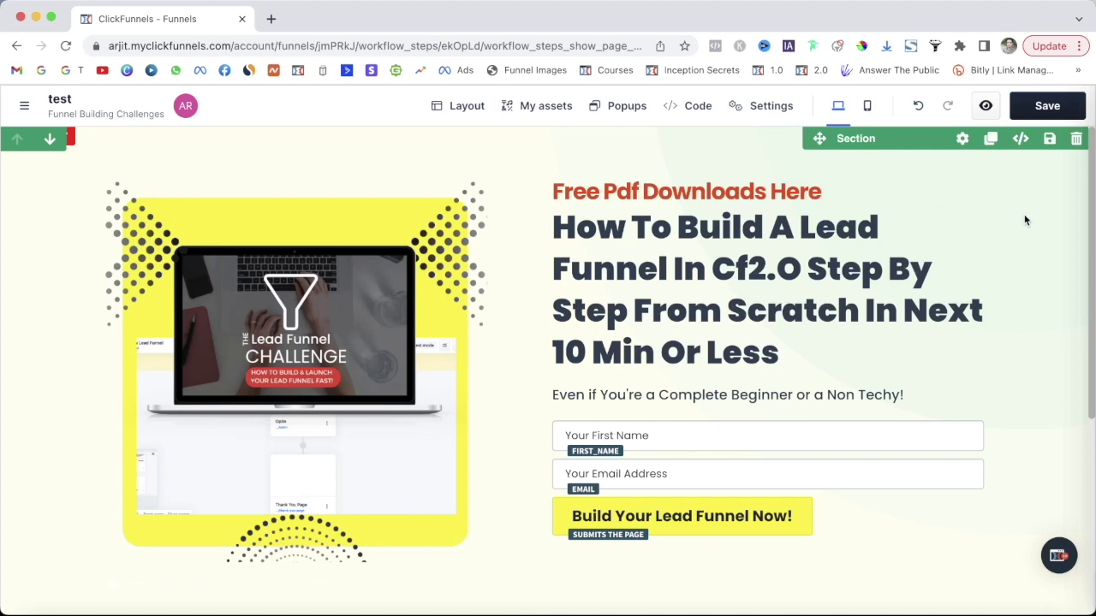
- Turn on the page body's background, check its image gallery and background color choices, and turn it off again
{"action": "left_click", "coordinate": [779, 108]}
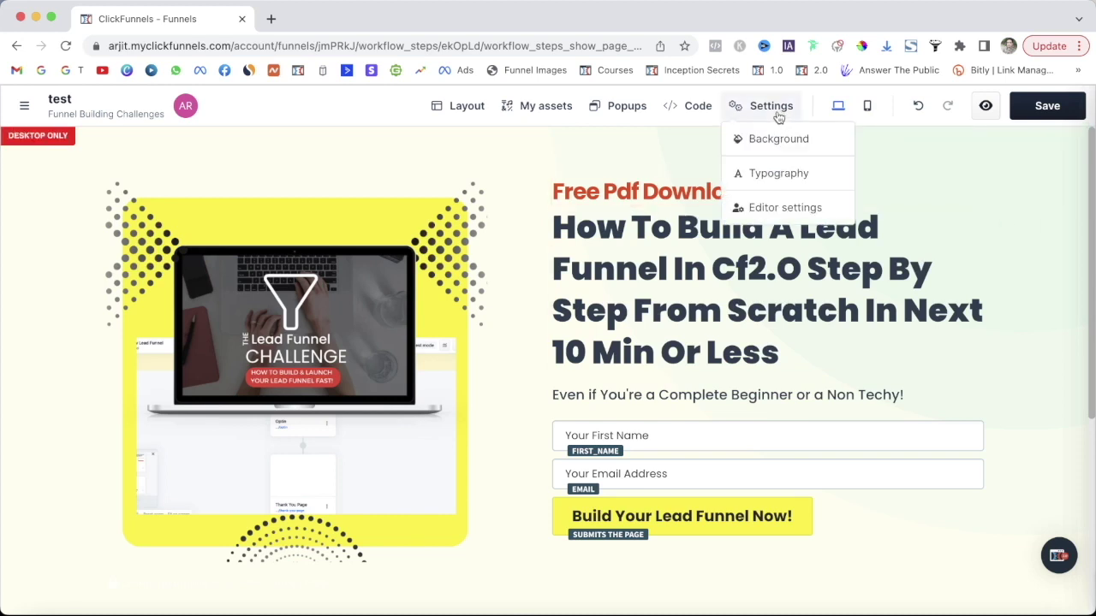
{"action": "left_click", "coordinate": [775, 142]}
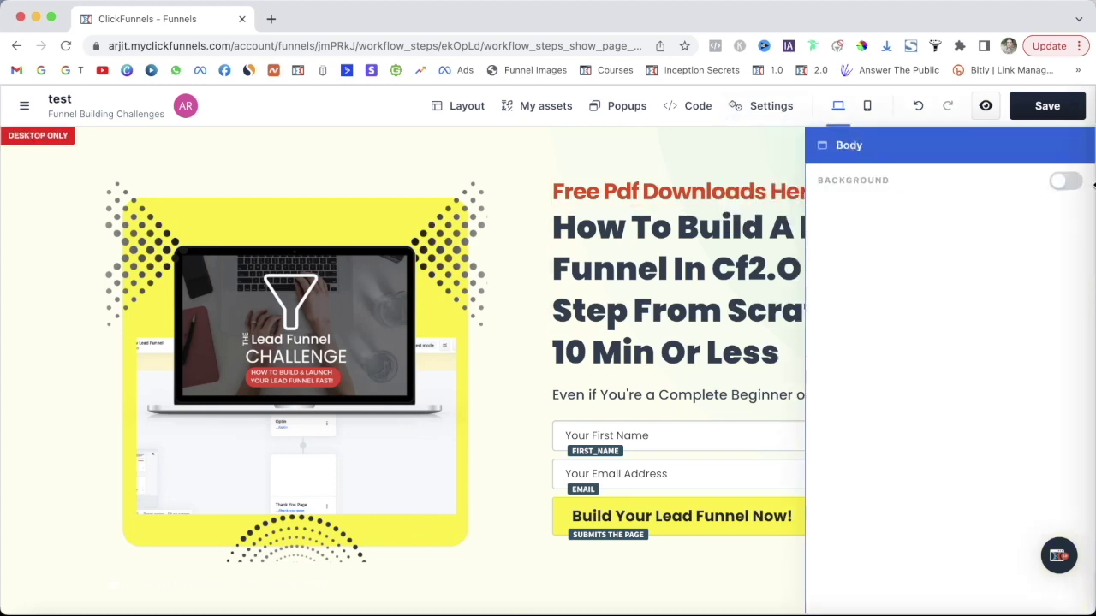
{"action": "left_click", "coordinate": [1058, 184]}
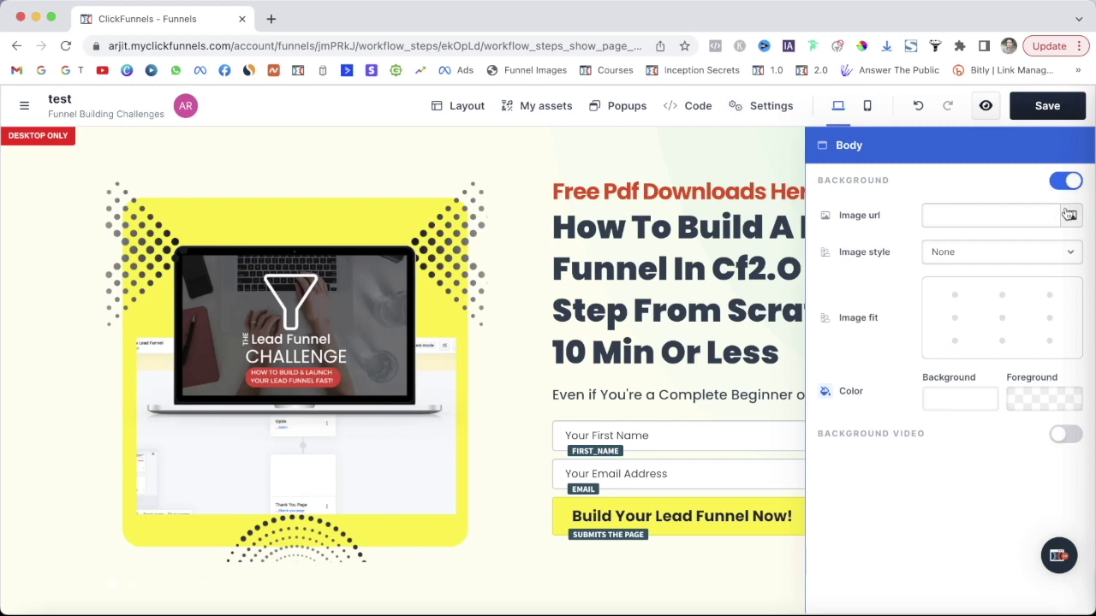
{"action": "left_click", "coordinate": [1070, 217]}
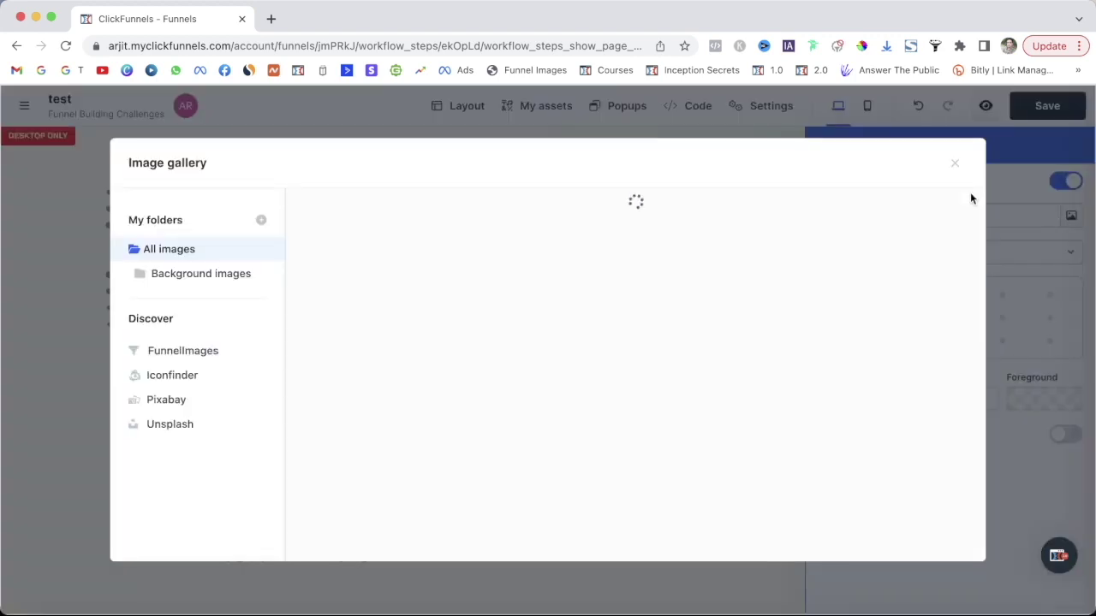
{"action": "left_click", "coordinate": [955, 162]}
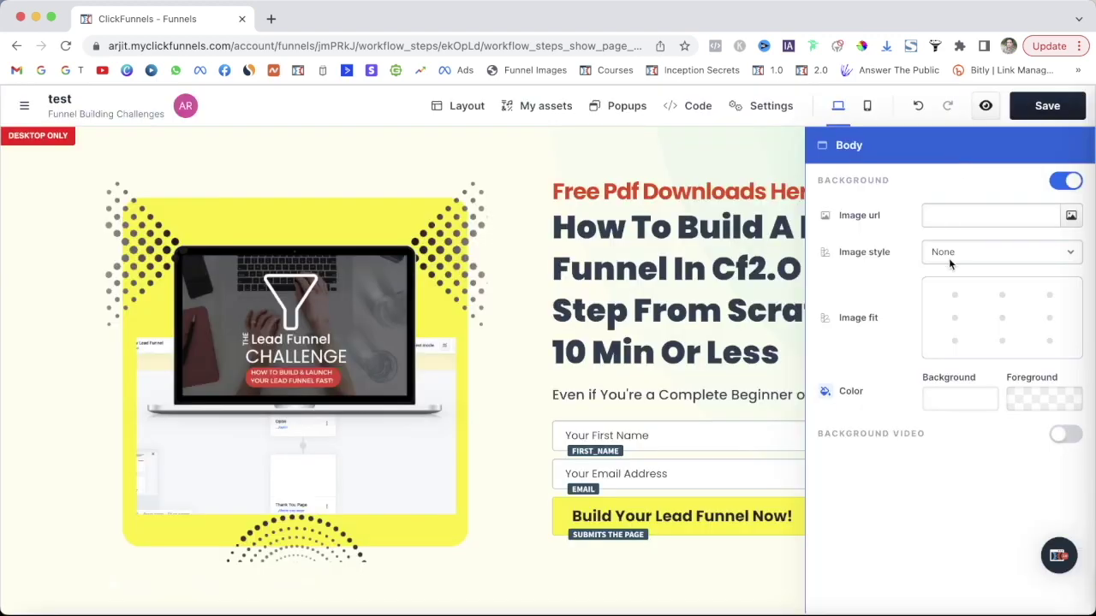
{"action": "left_click", "coordinate": [961, 400]}
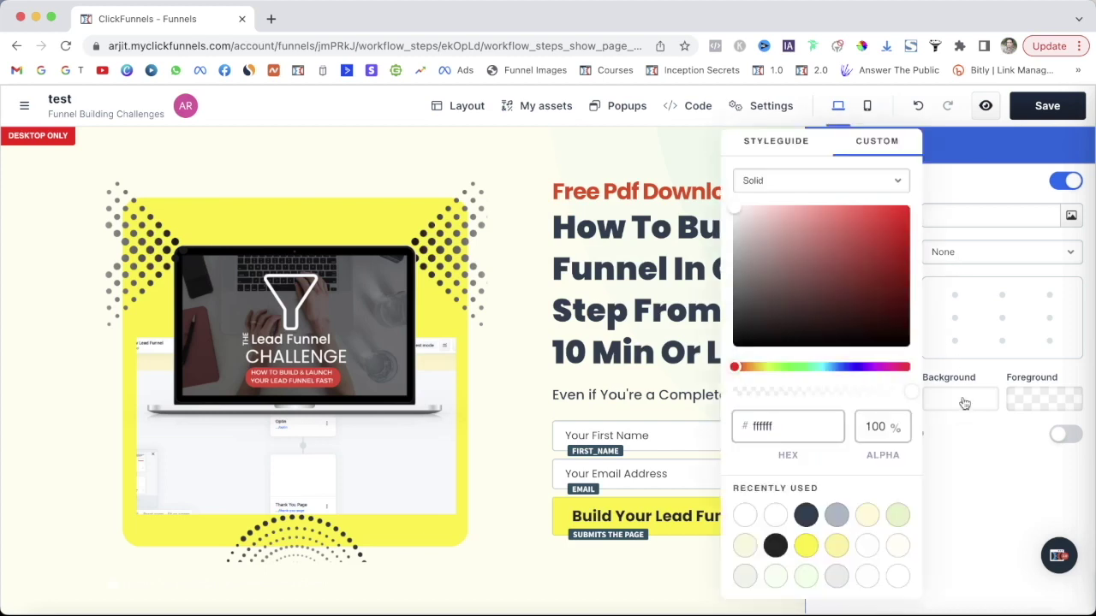
{"action": "left_click", "coordinate": [1021, 204]}
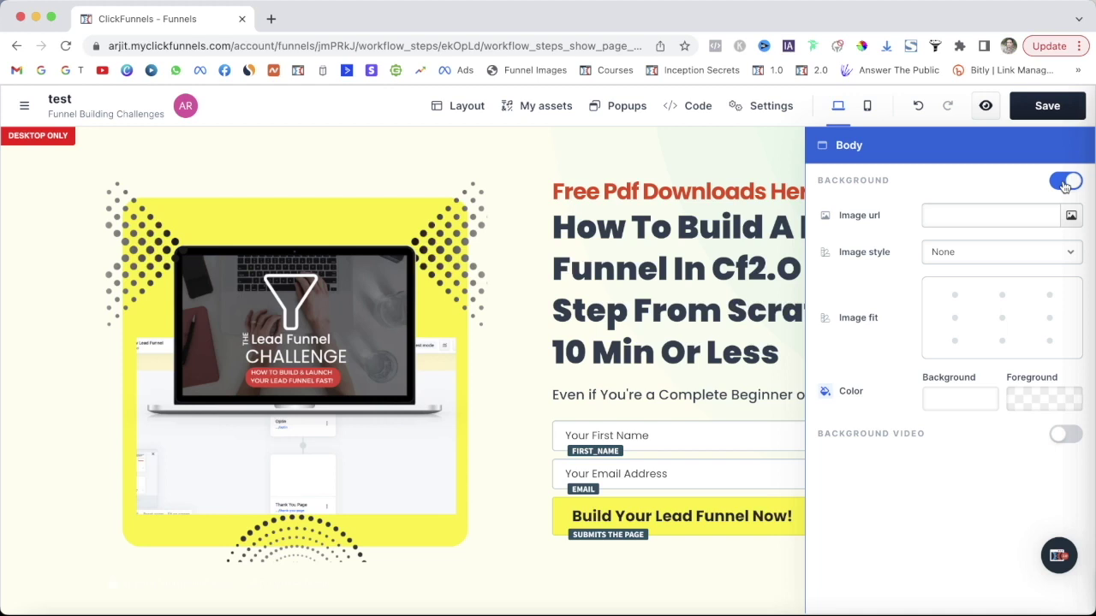
{"action": "left_click", "coordinate": [1065, 182]}
{"action": "left_click", "coordinate": [736, 151]}
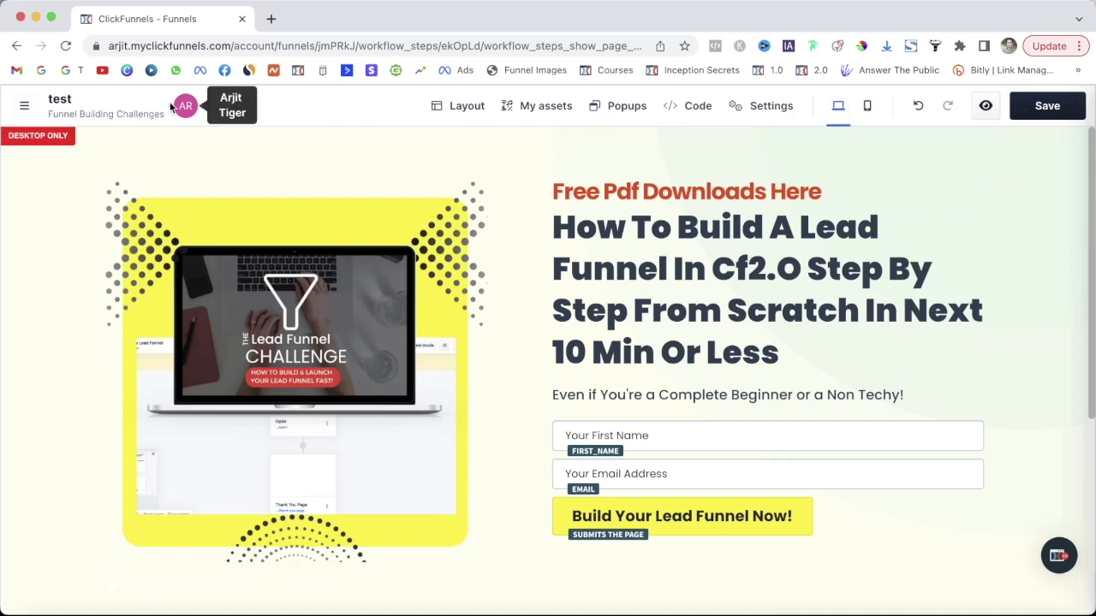
- Return to the New Lead Funnel workflow without saving the page, and open the test ty page for editing
{"action": "left_click", "coordinate": [24, 106]}
{"action": "left_click", "coordinate": [22, 107]}
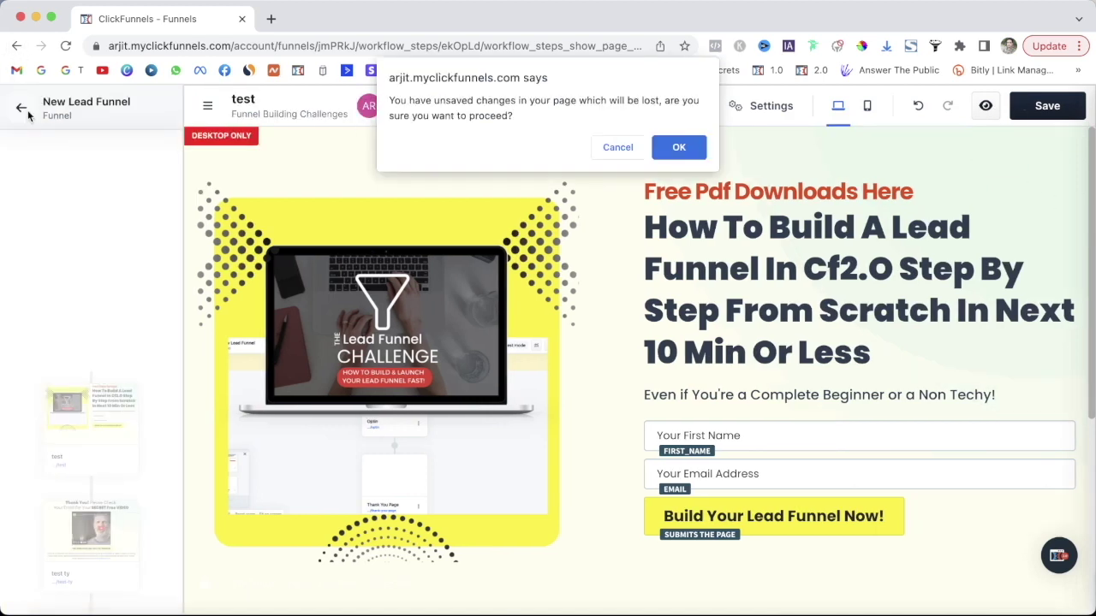
{"action": "left_click", "coordinate": [679, 147]}
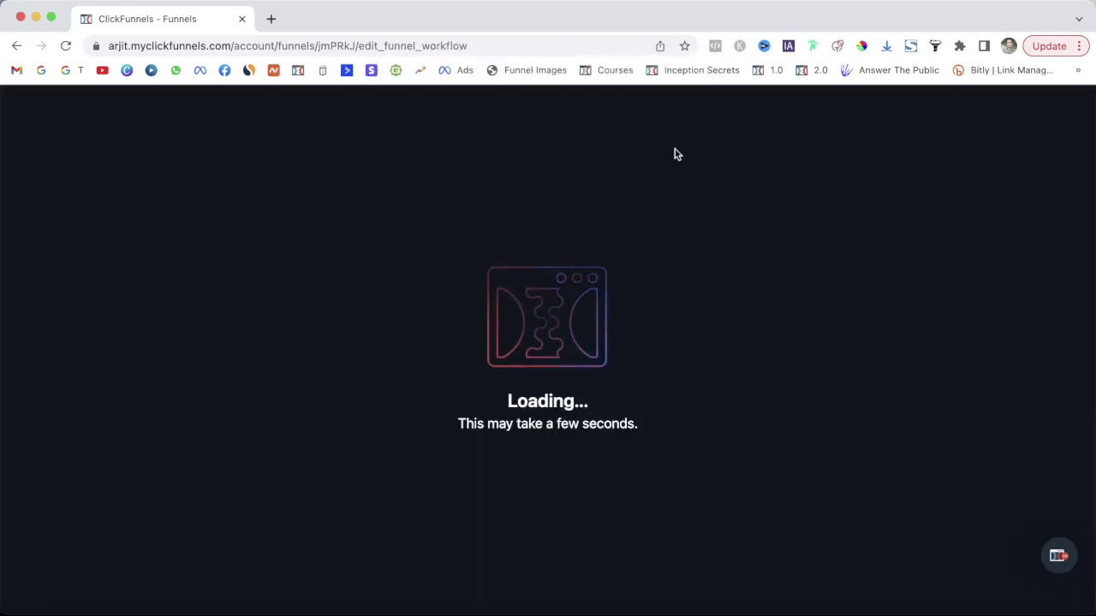
{"action": "scroll", "coordinate": [866, 317], "scroll_direction": "down", "scroll_amount": 3}
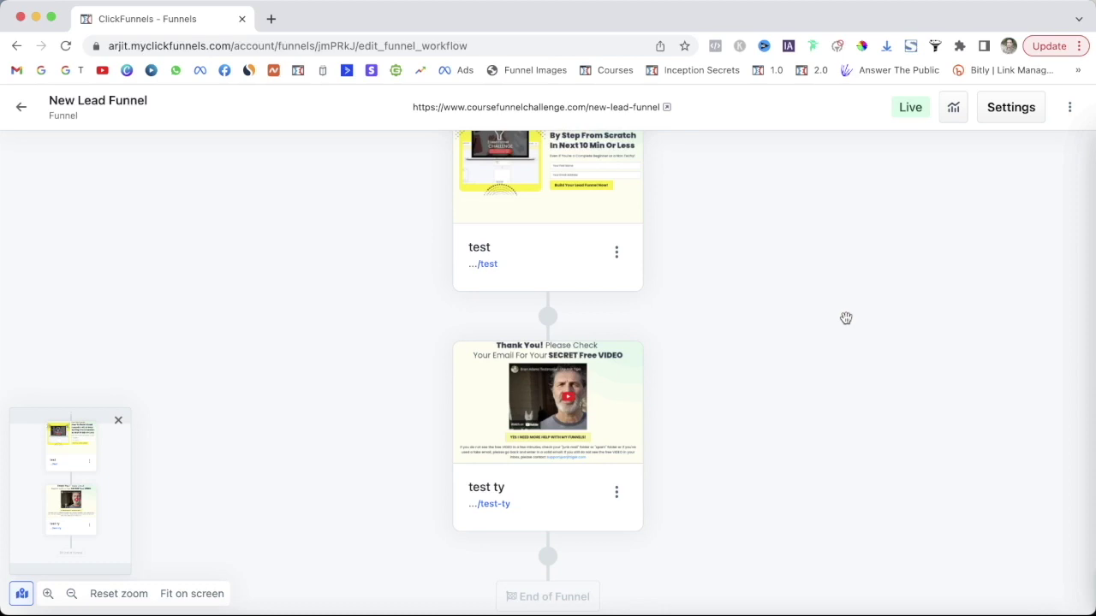
{"action": "mouse_move", "coordinate": [521, 377]}
{"action": "left_click", "coordinate": [522, 385]}
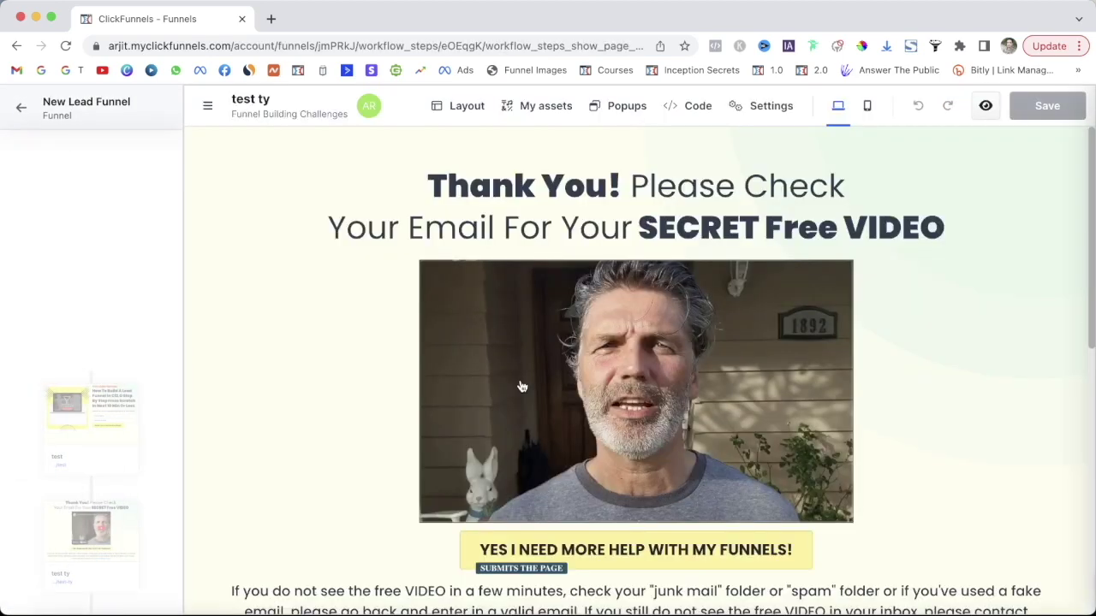
- Reduce the thank-you headline's font size to 38 px
{"action": "left_click", "coordinate": [961, 179]}
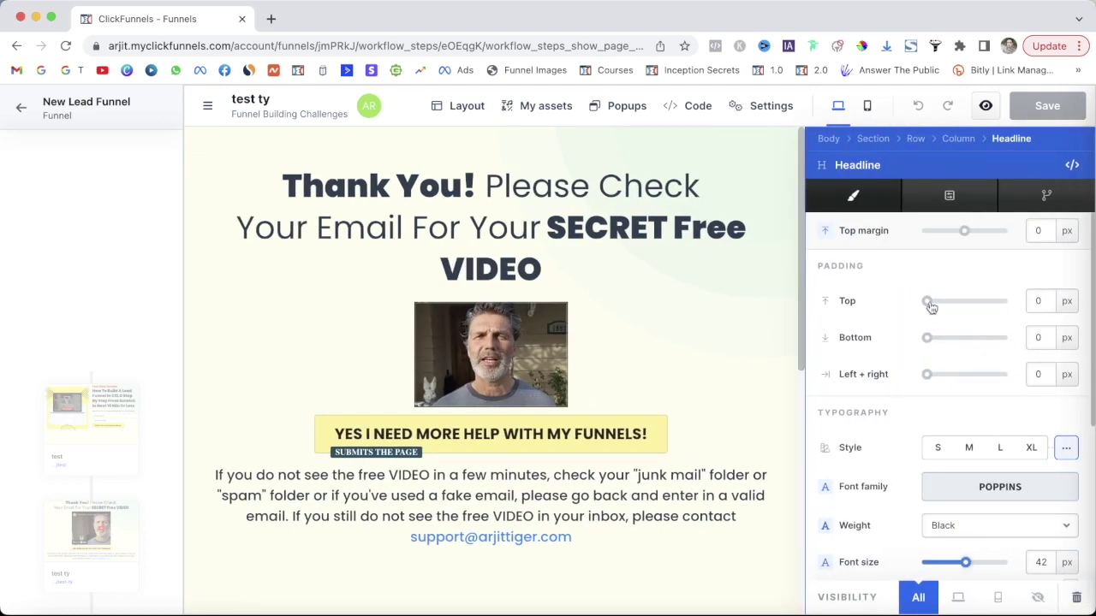
{"action": "left_click", "coordinate": [926, 301]}
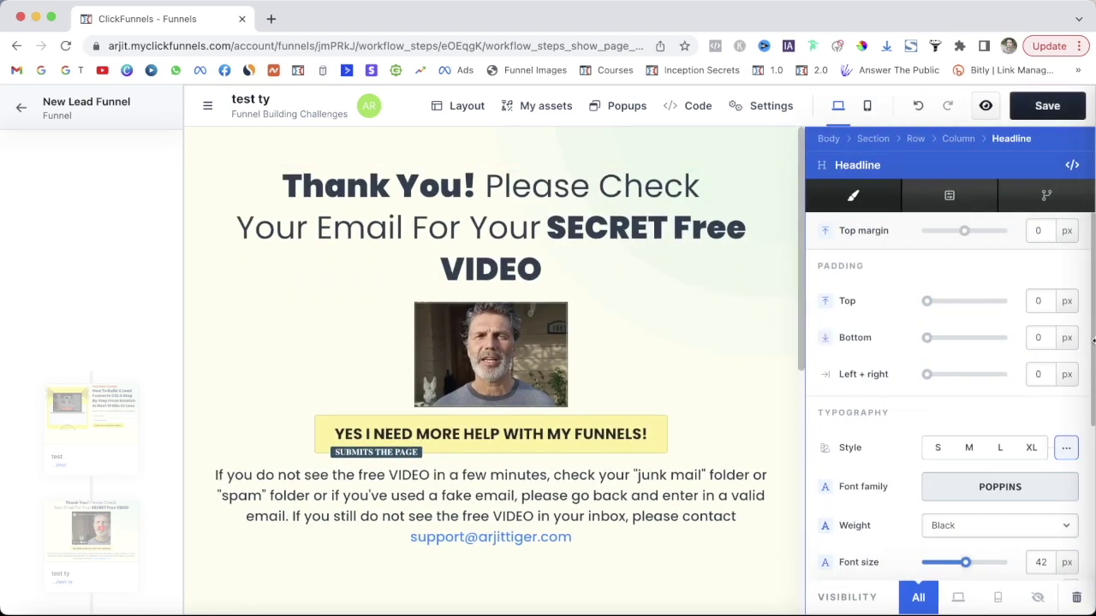
{"action": "left_click_drag", "start_coordinate": [1092, 344], "coordinate": [1092, 471]}
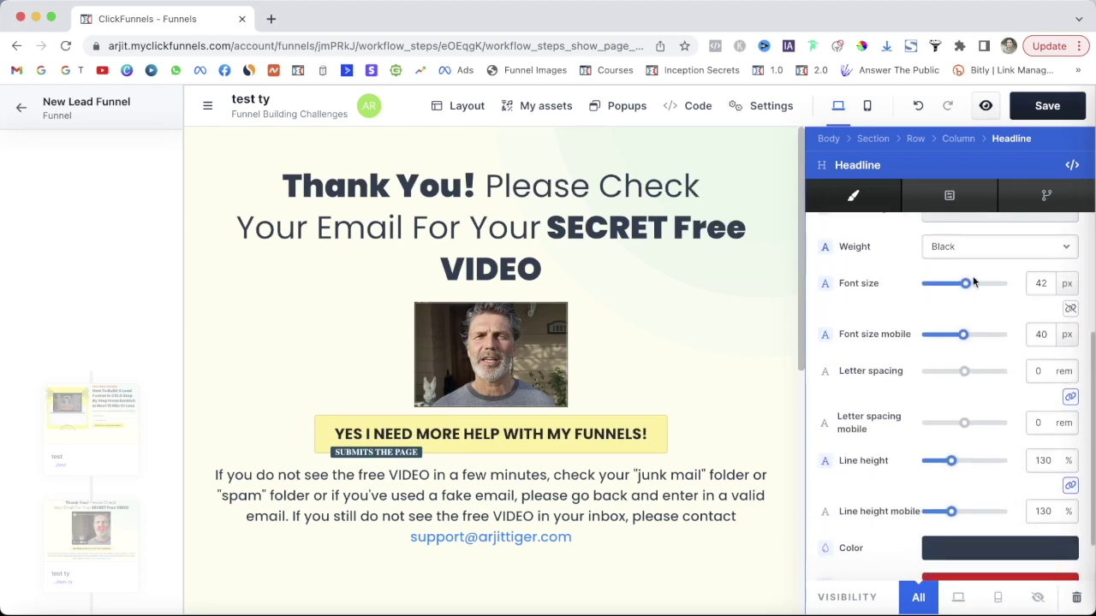
{"action": "left_click_drag", "start_coordinate": [967, 285], "coordinate": [962, 293]}
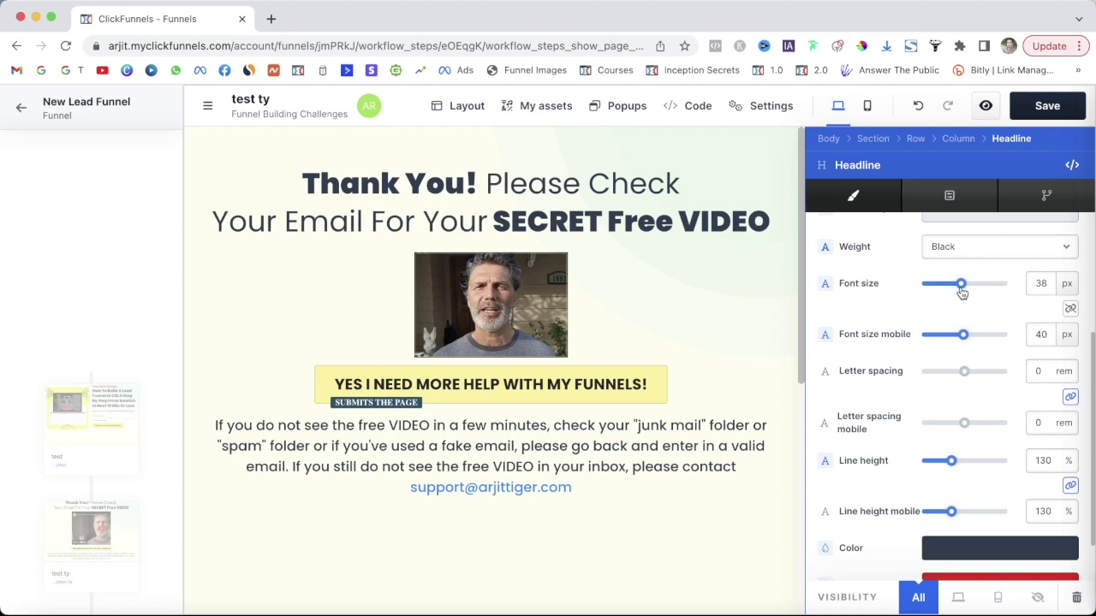
- Review the headline's remaining color, casing and alignment options, toggle its background on and off, and close the settings
{"action": "scroll", "coordinate": [1061, 403], "scroll_direction": "down", "scroll_amount": 3}
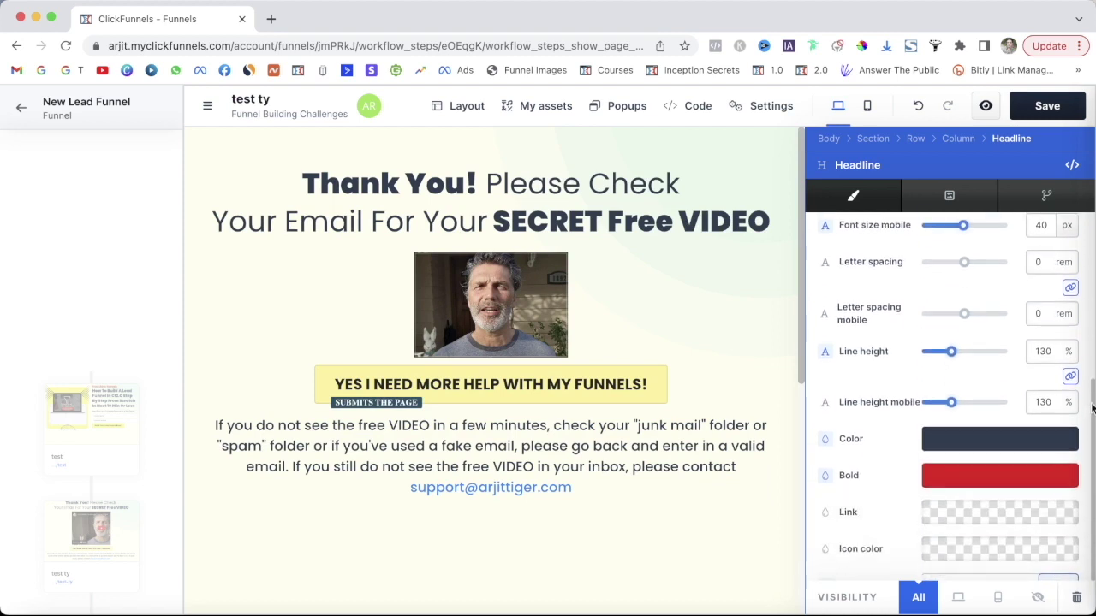
{"action": "scroll", "coordinate": [1013, 446], "scroll_direction": "down", "scroll_amount": 5}
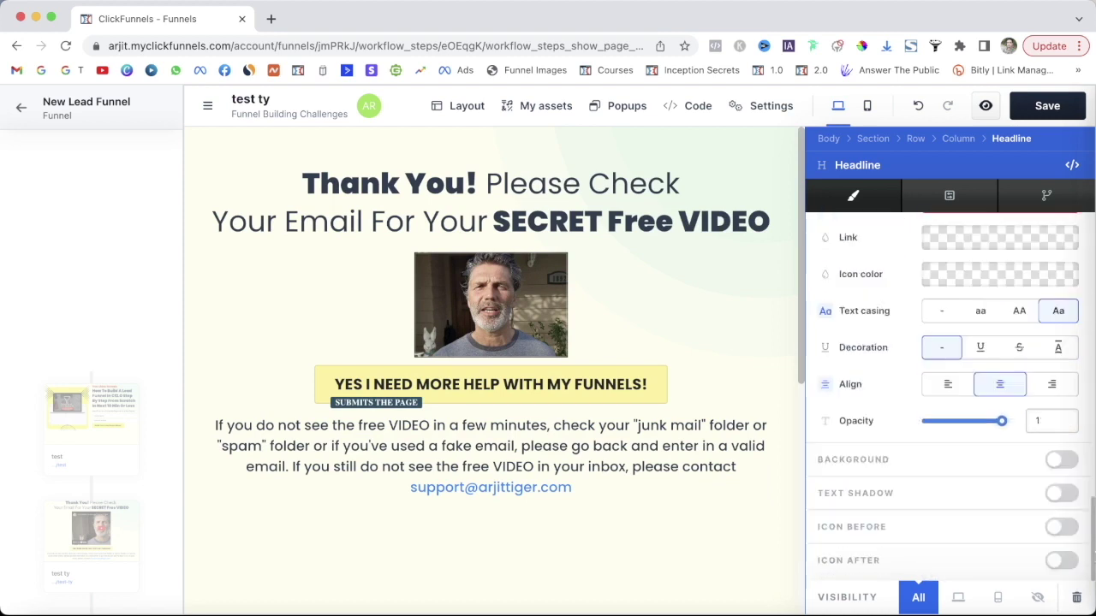
{"action": "left_click", "coordinate": [1053, 463]}
{"action": "left_click", "coordinate": [1053, 460]}
{"action": "key", "text": "Escape"}
{"action": "scroll", "coordinate": [1093, 250], "scroll_direction": "down", "scroll_amount": 3}
{"action": "scroll", "coordinate": [1093, 231], "scroll_direction": "up", "scroll_amount": 3}
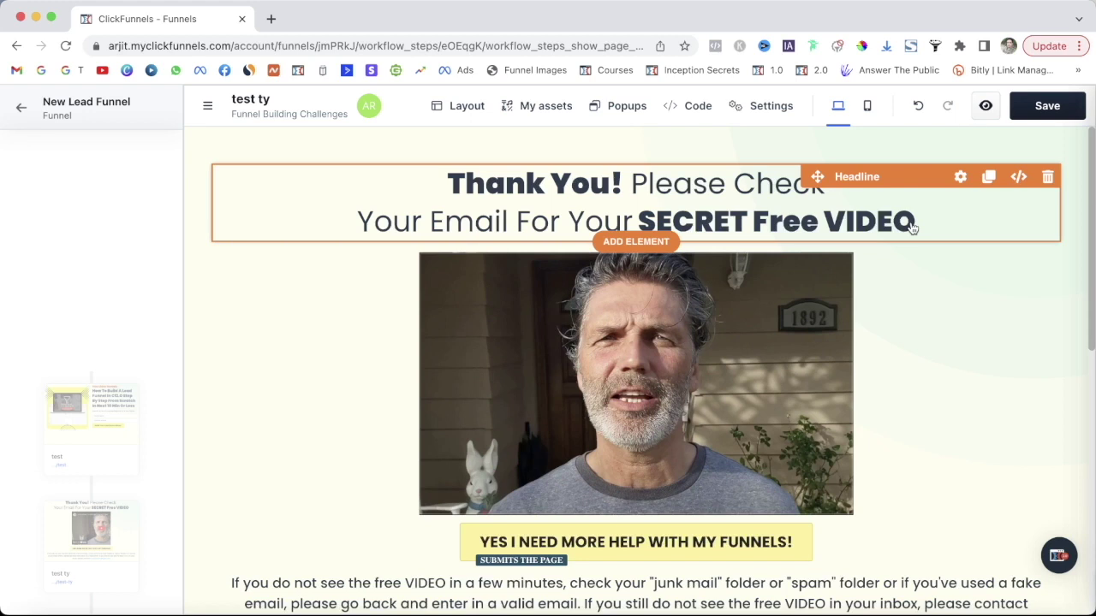
- Return to the funnel workflow without saving the thank-you page, and check the funnel's domain and test mode settings before closing them
{"action": "left_click", "coordinate": [23, 110]}
{"action": "left_click", "coordinate": [679, 147]}
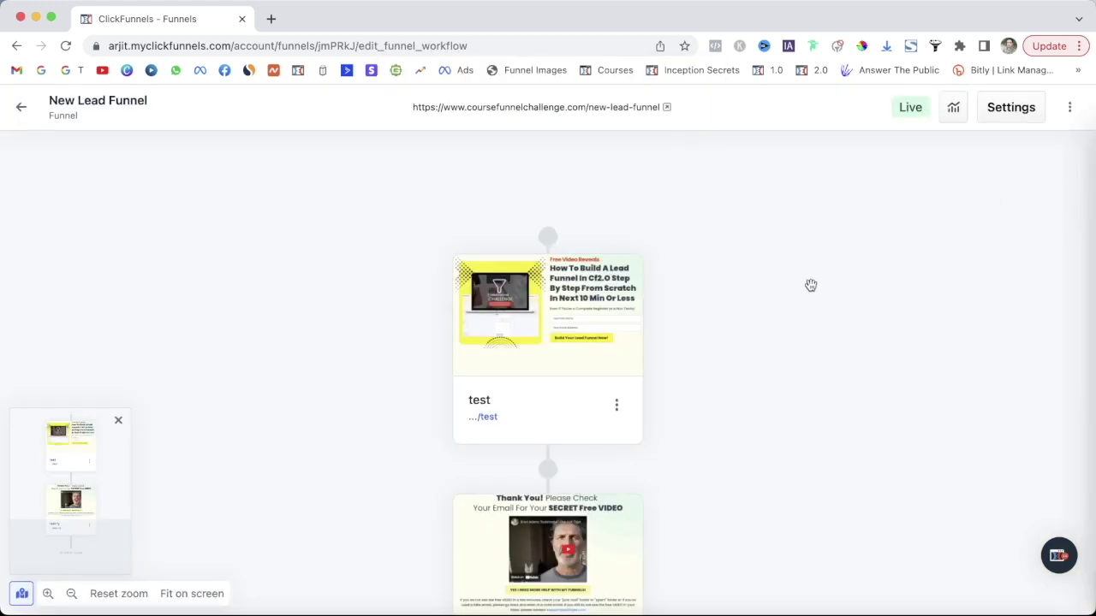
{"action": "left_click", "coordinate": [1034, 105]}
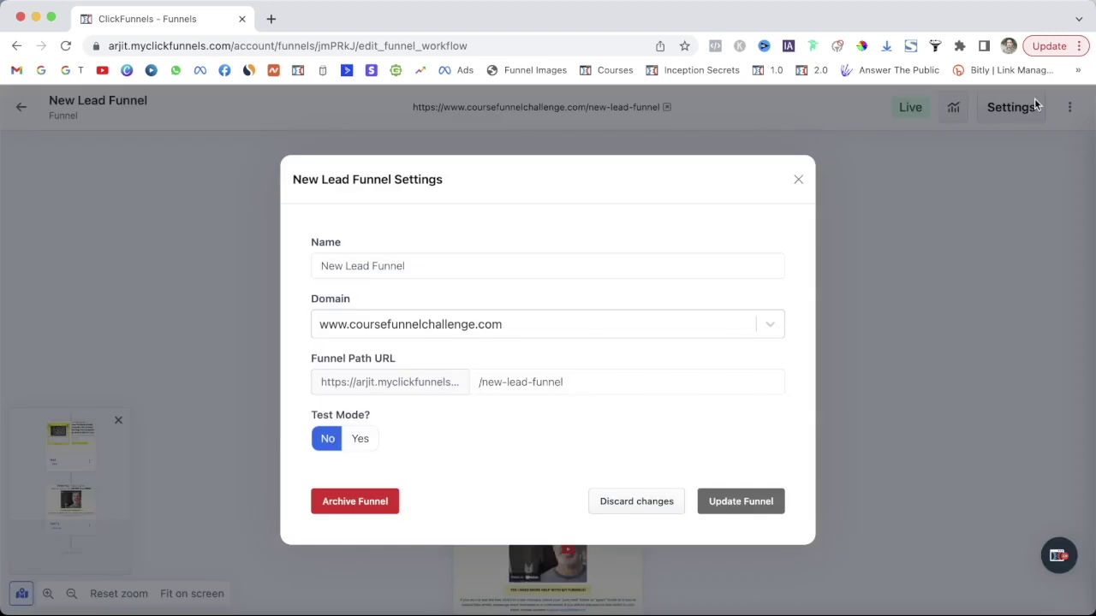
{"action": "left_click", "coordinate": [555, 323]}
{"action": "left_click", "coordinate": [773, 330]}
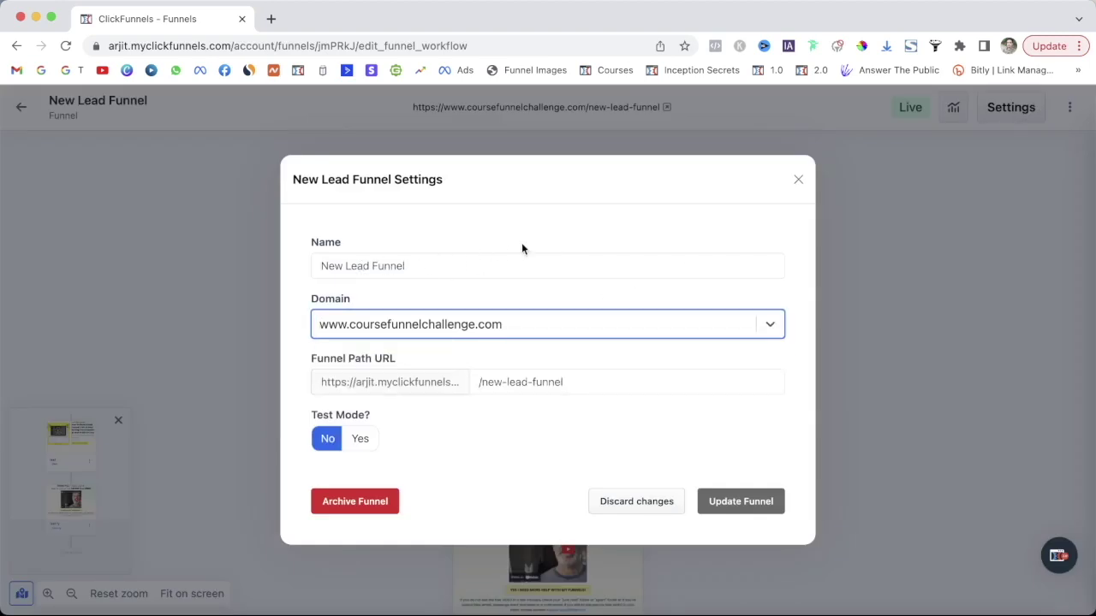
{"action": "left_click", "coordinate": [356, 440]}
{"action": "left_click", "coordinate": [326, 439]}
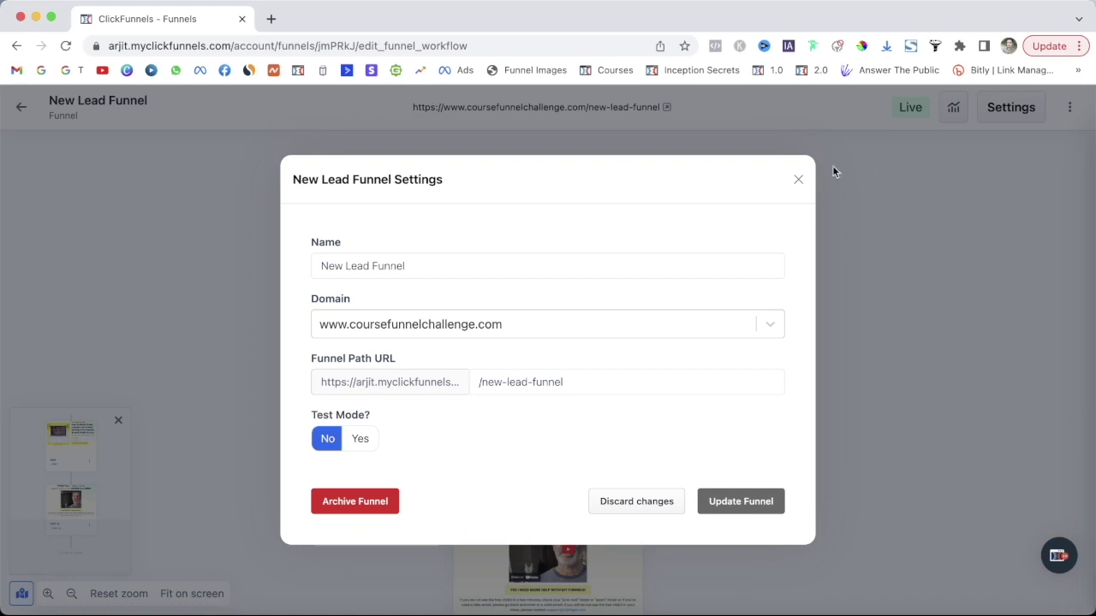
{"action": "left_click", "coordinate": [798, 181]}
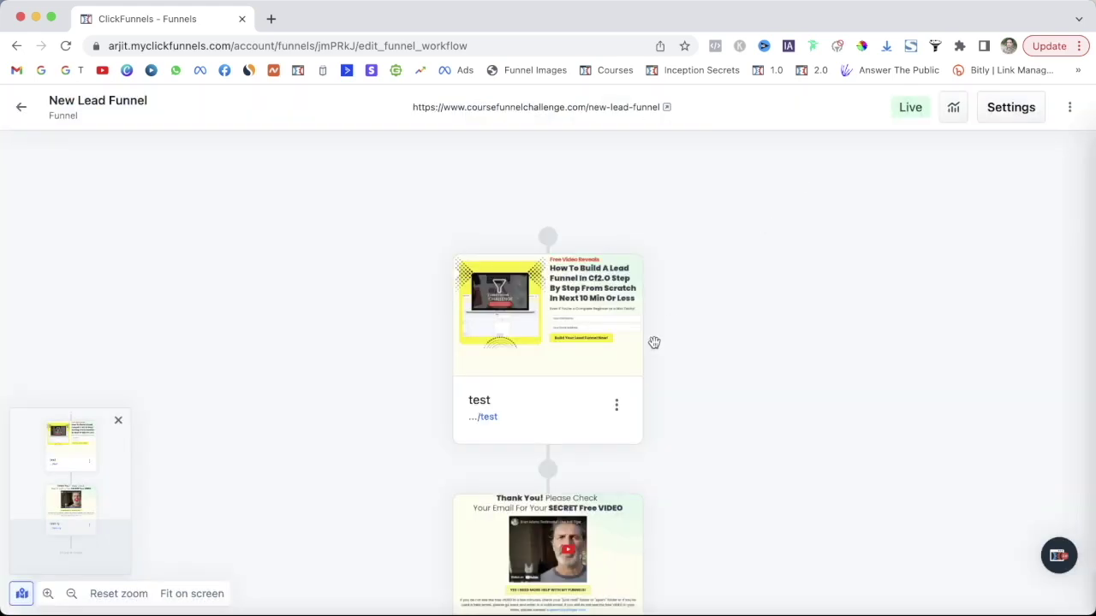